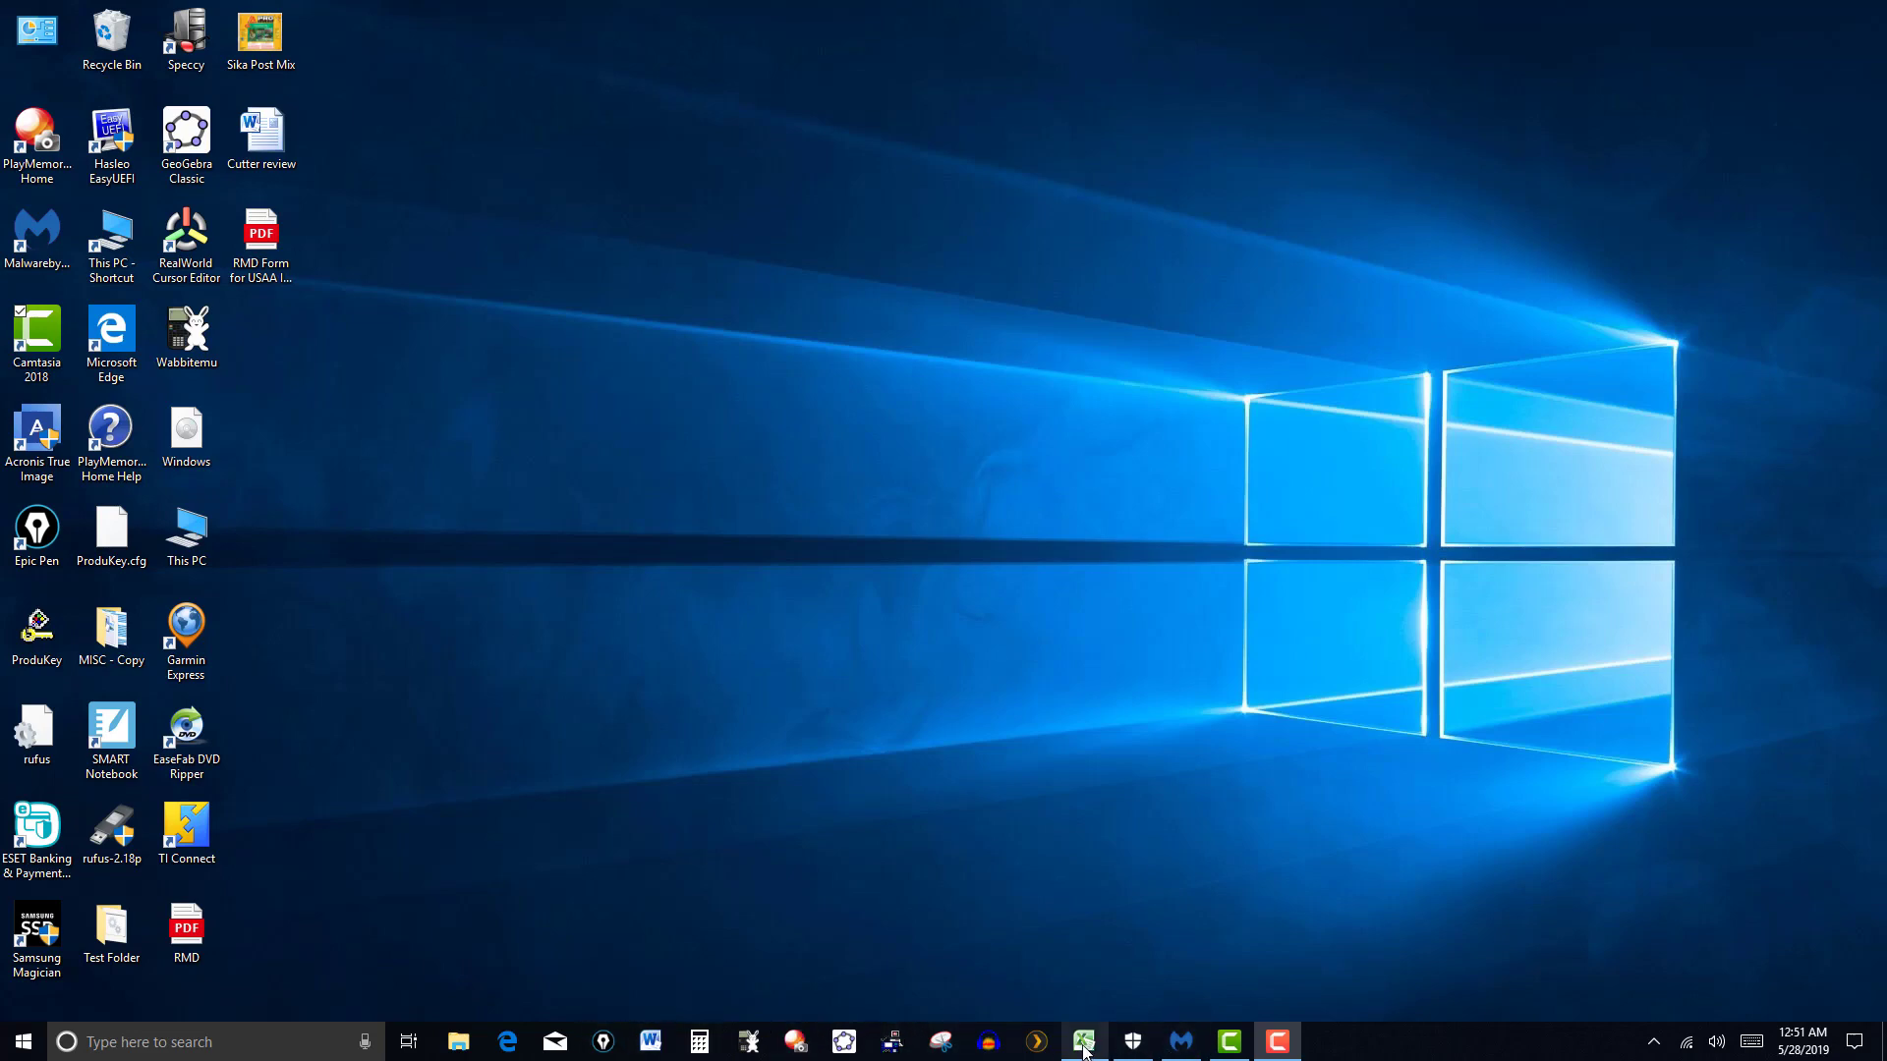
- Show the taskbar preview of the minimised Blood Pressure Log Excel window
mouse_move(1082, 1052)
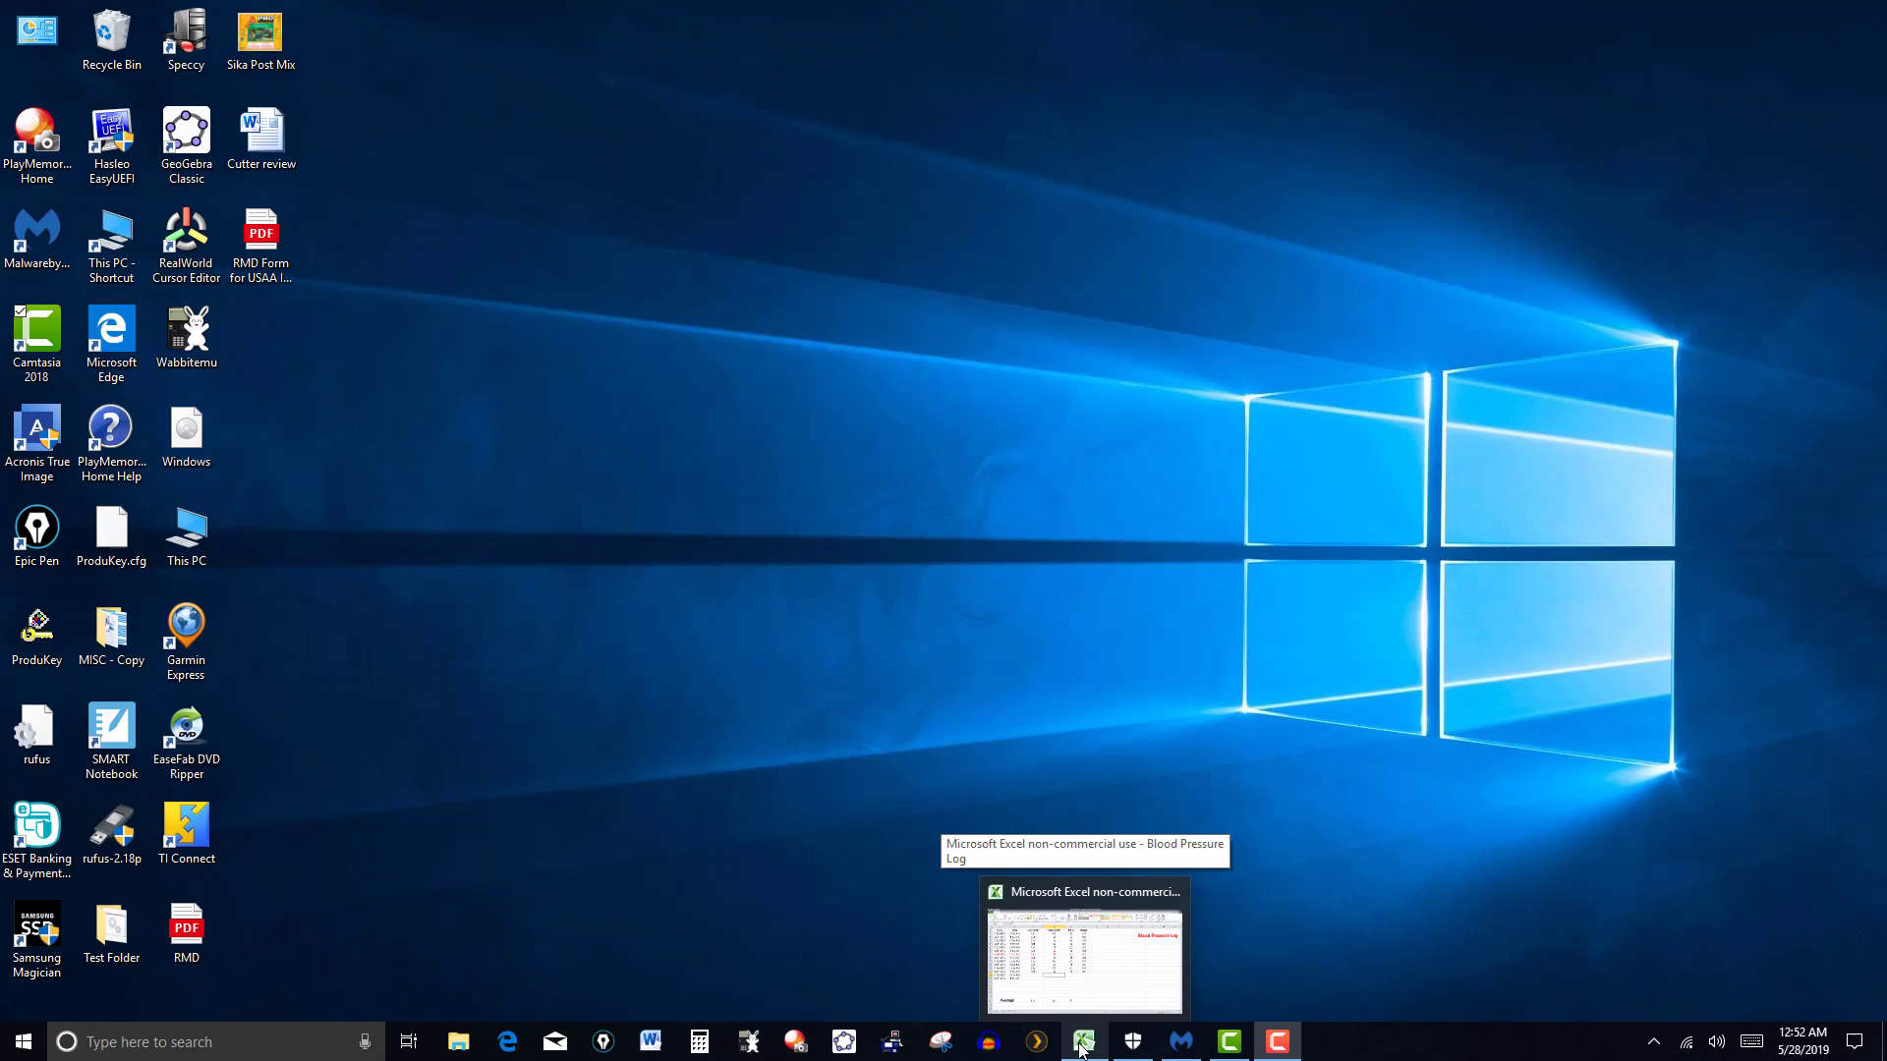
- Restore the Blood Pressure Log workbook, showing averages of 121, 82 and 73
left_click(1082, 1046)
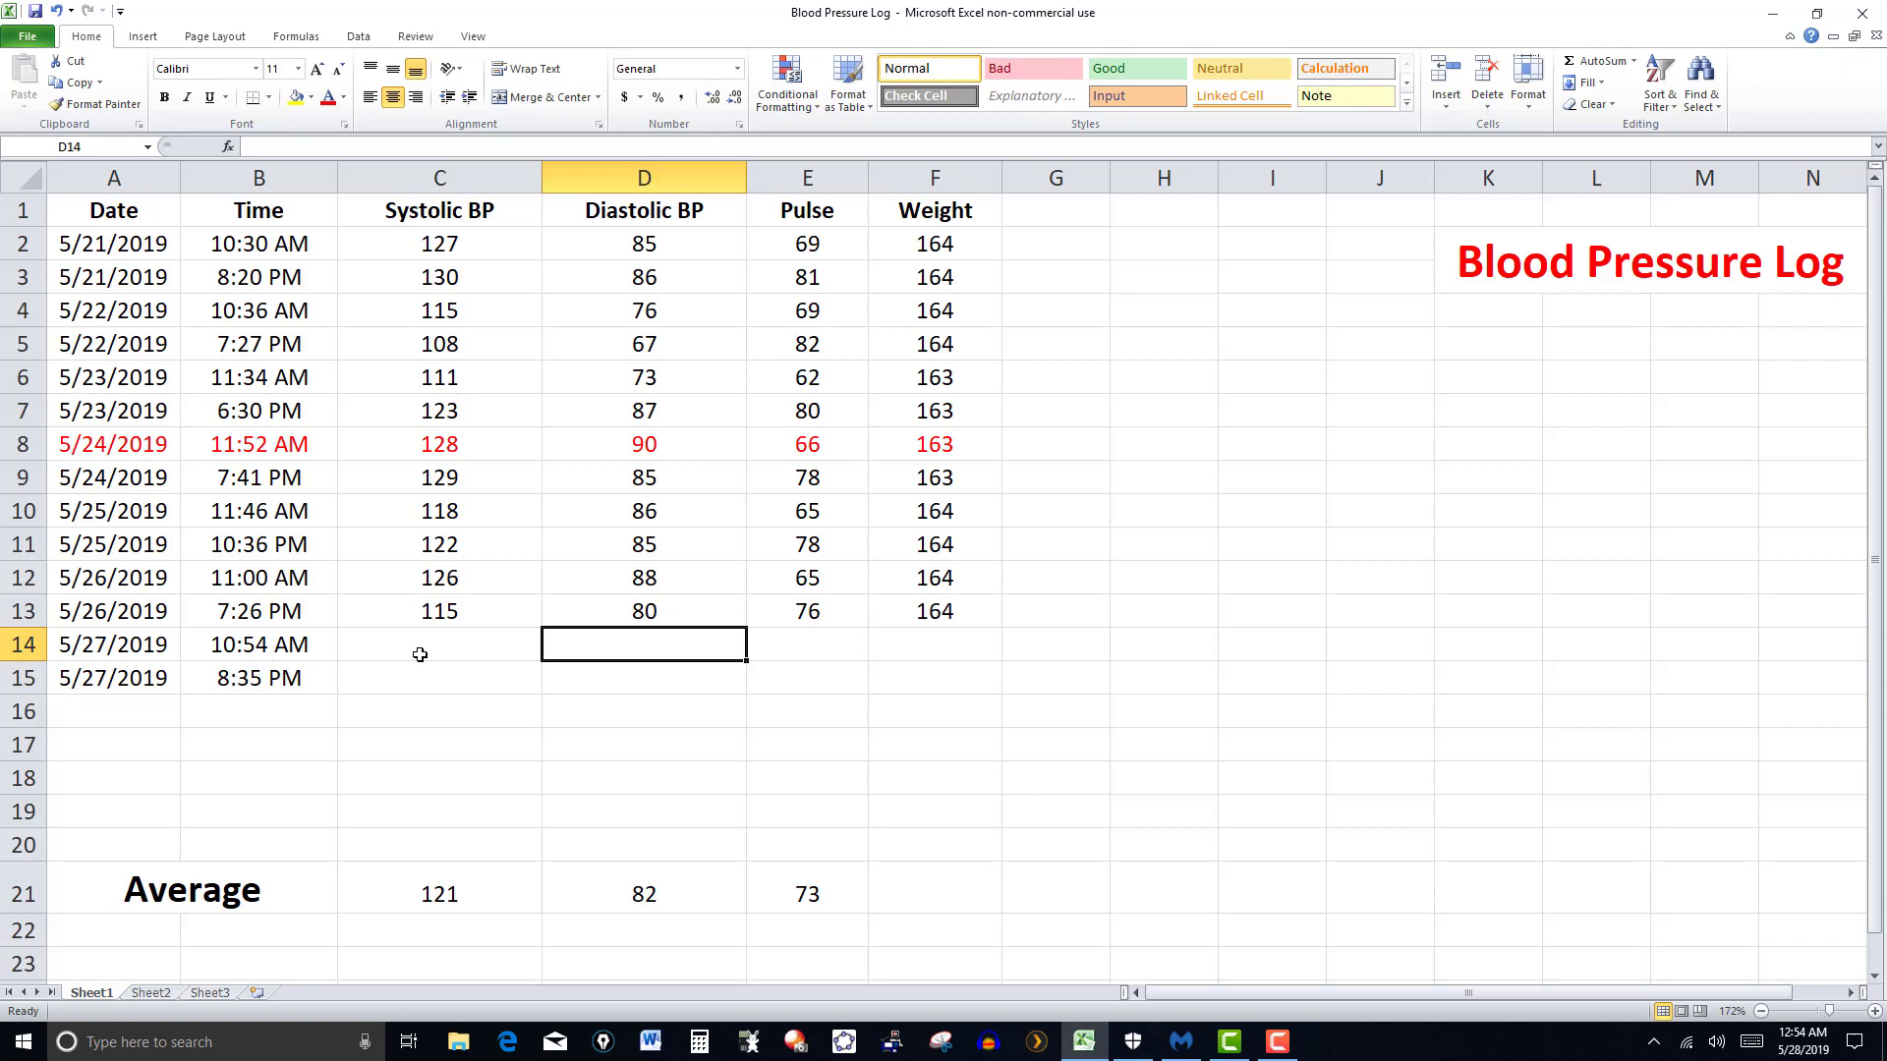
- Enter the 5/27 10:54 AM reading of 128/89 with pulse 65 in C14:E14
left_click(429, 652)
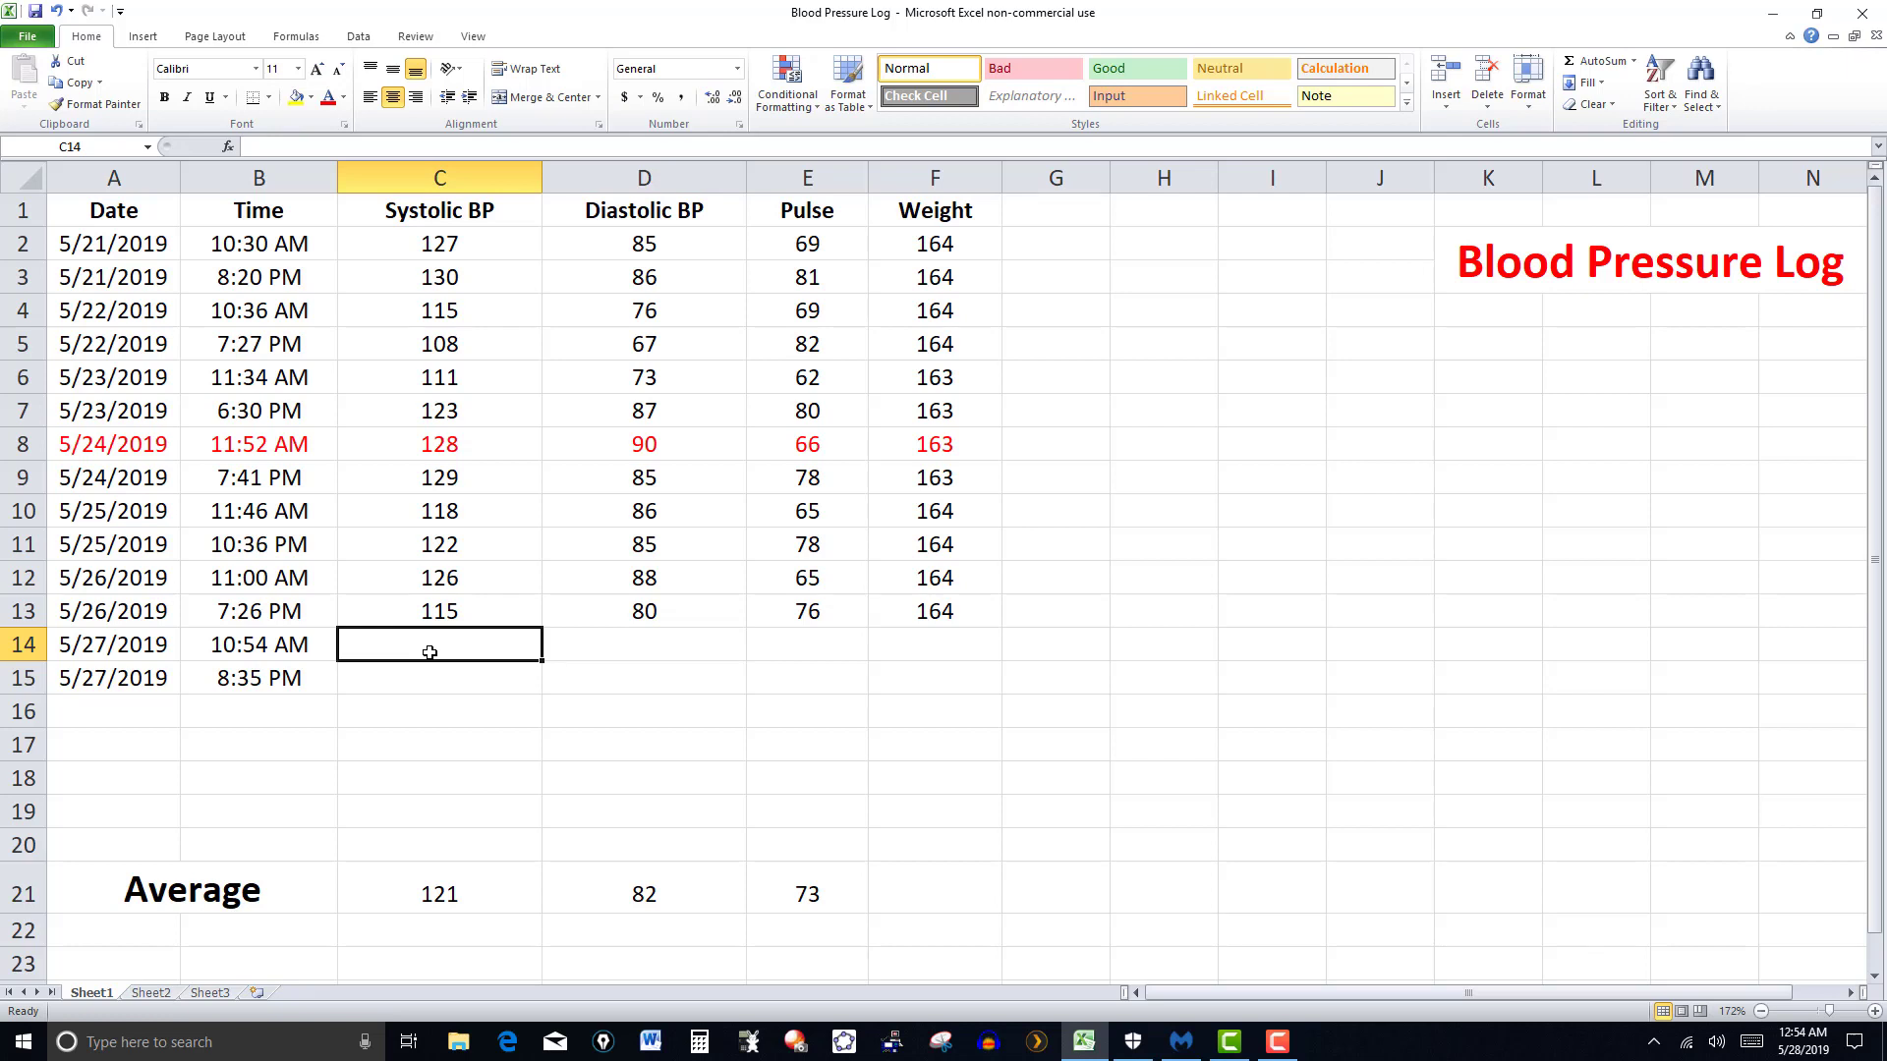
type("1")
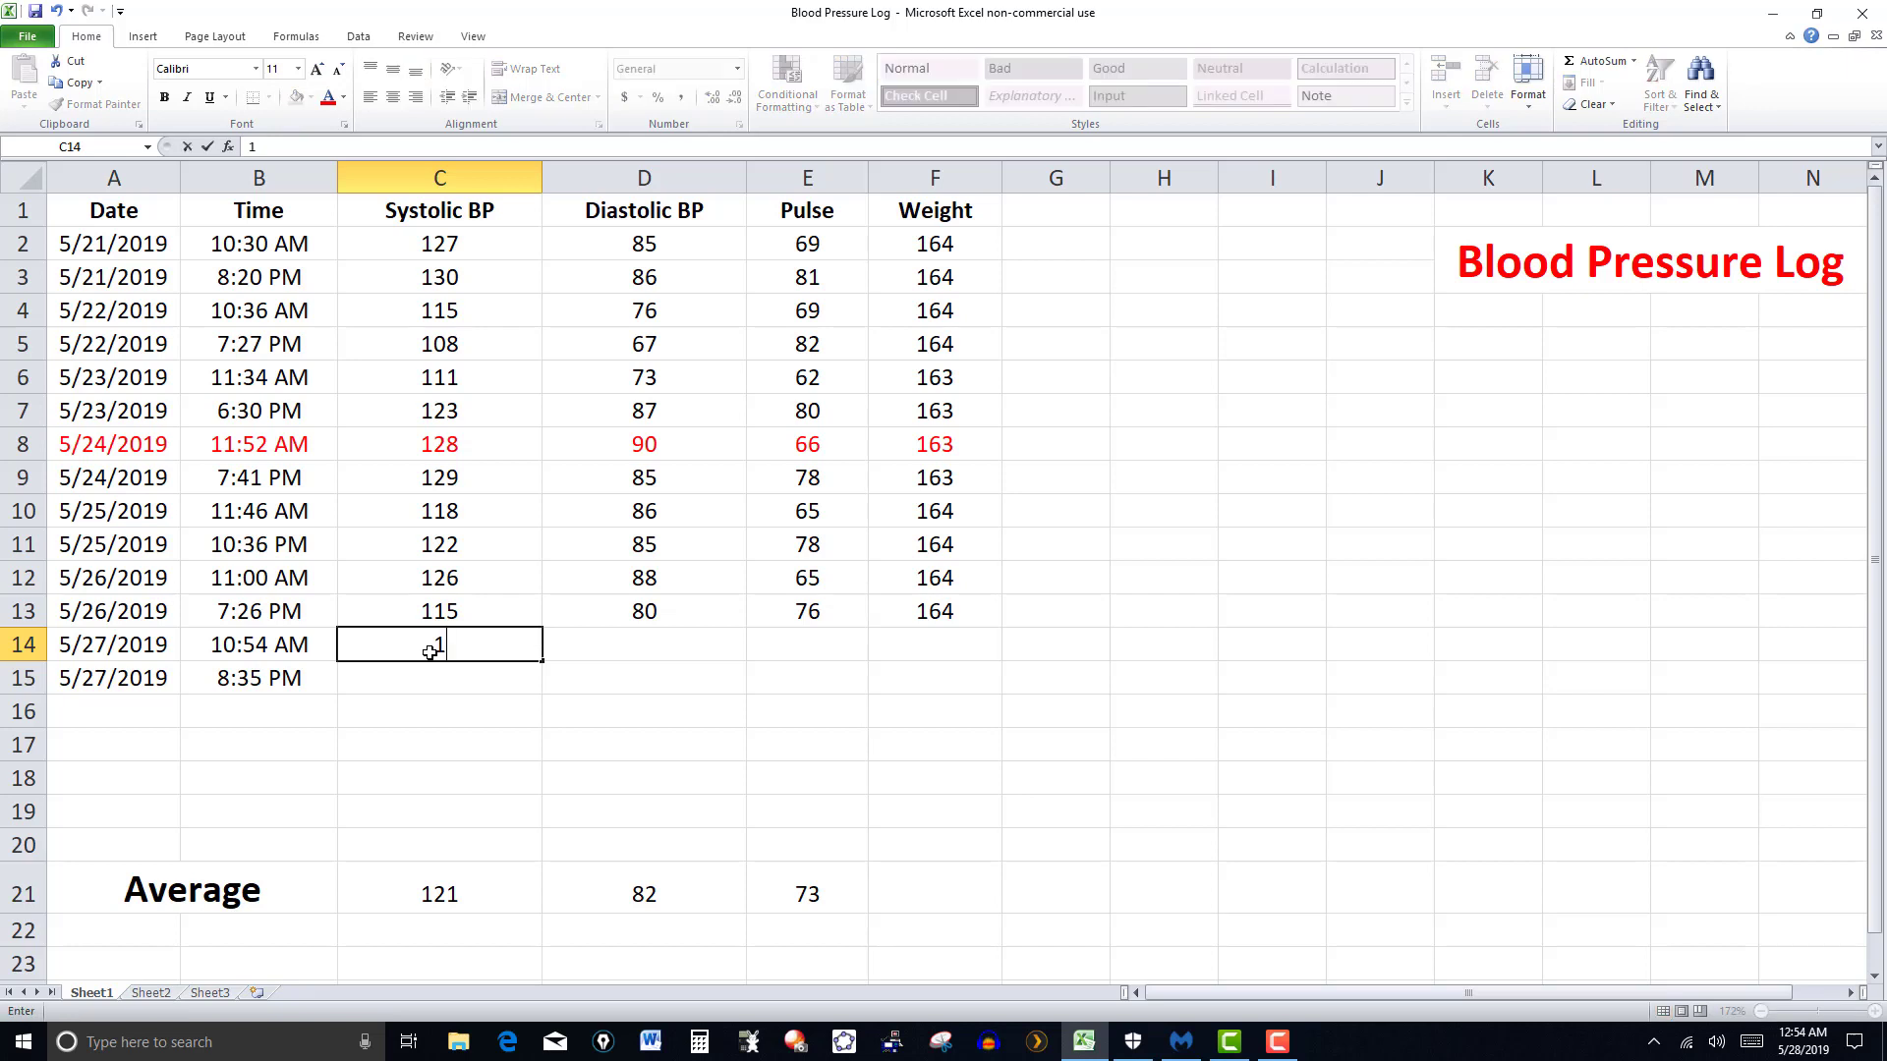
type("28")
left_click(640, 651)
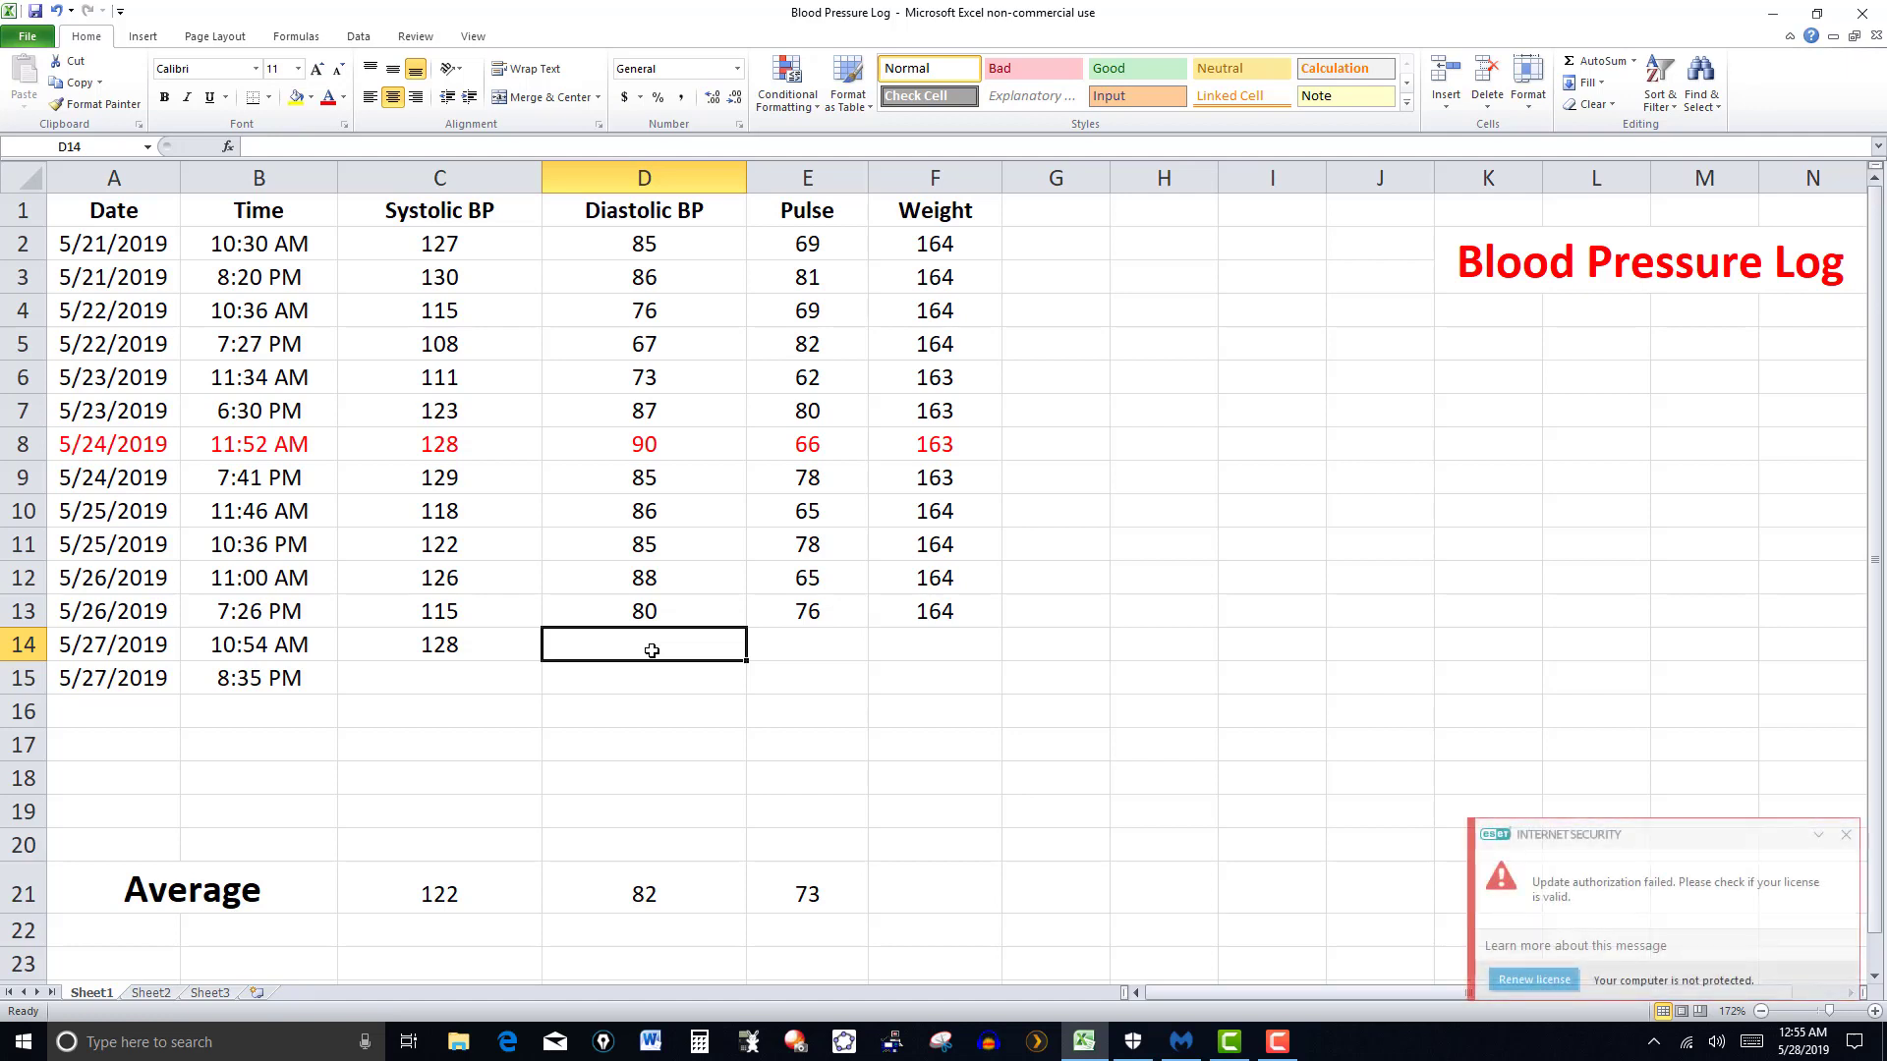
type("89")
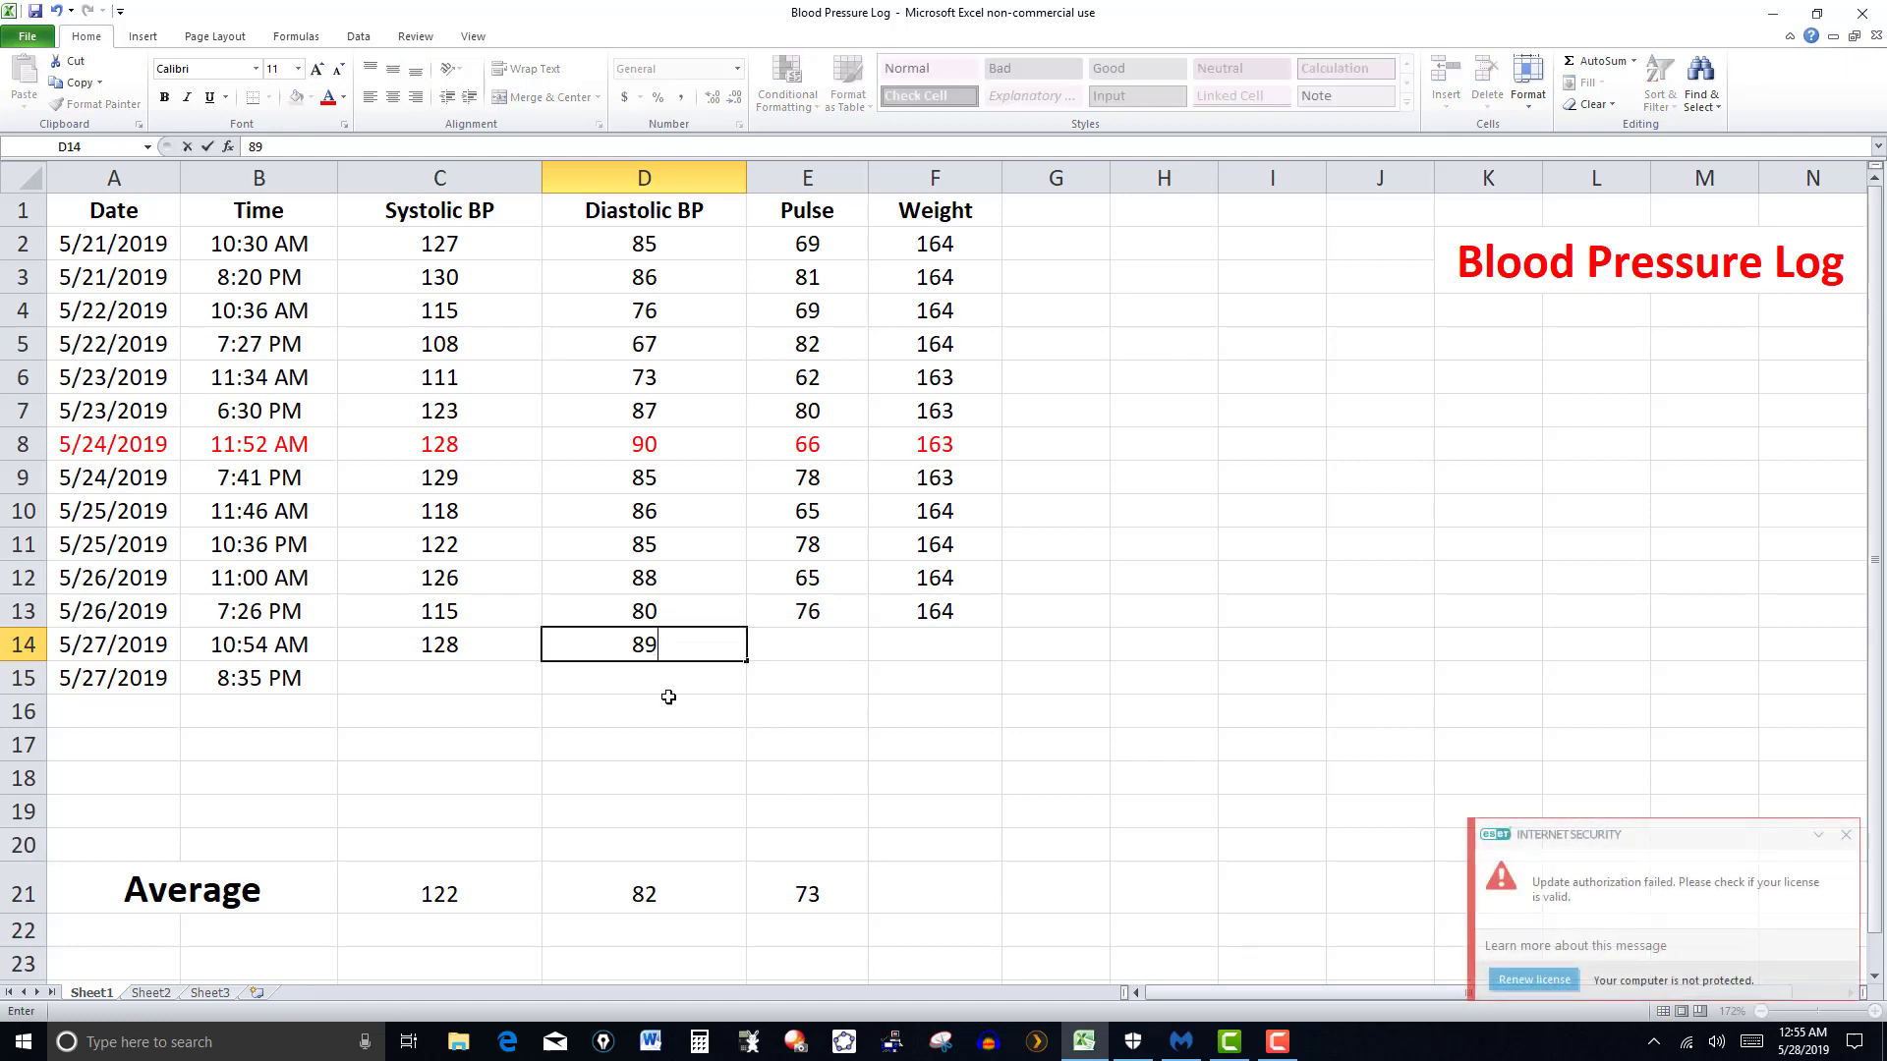
left_click(720, 691)
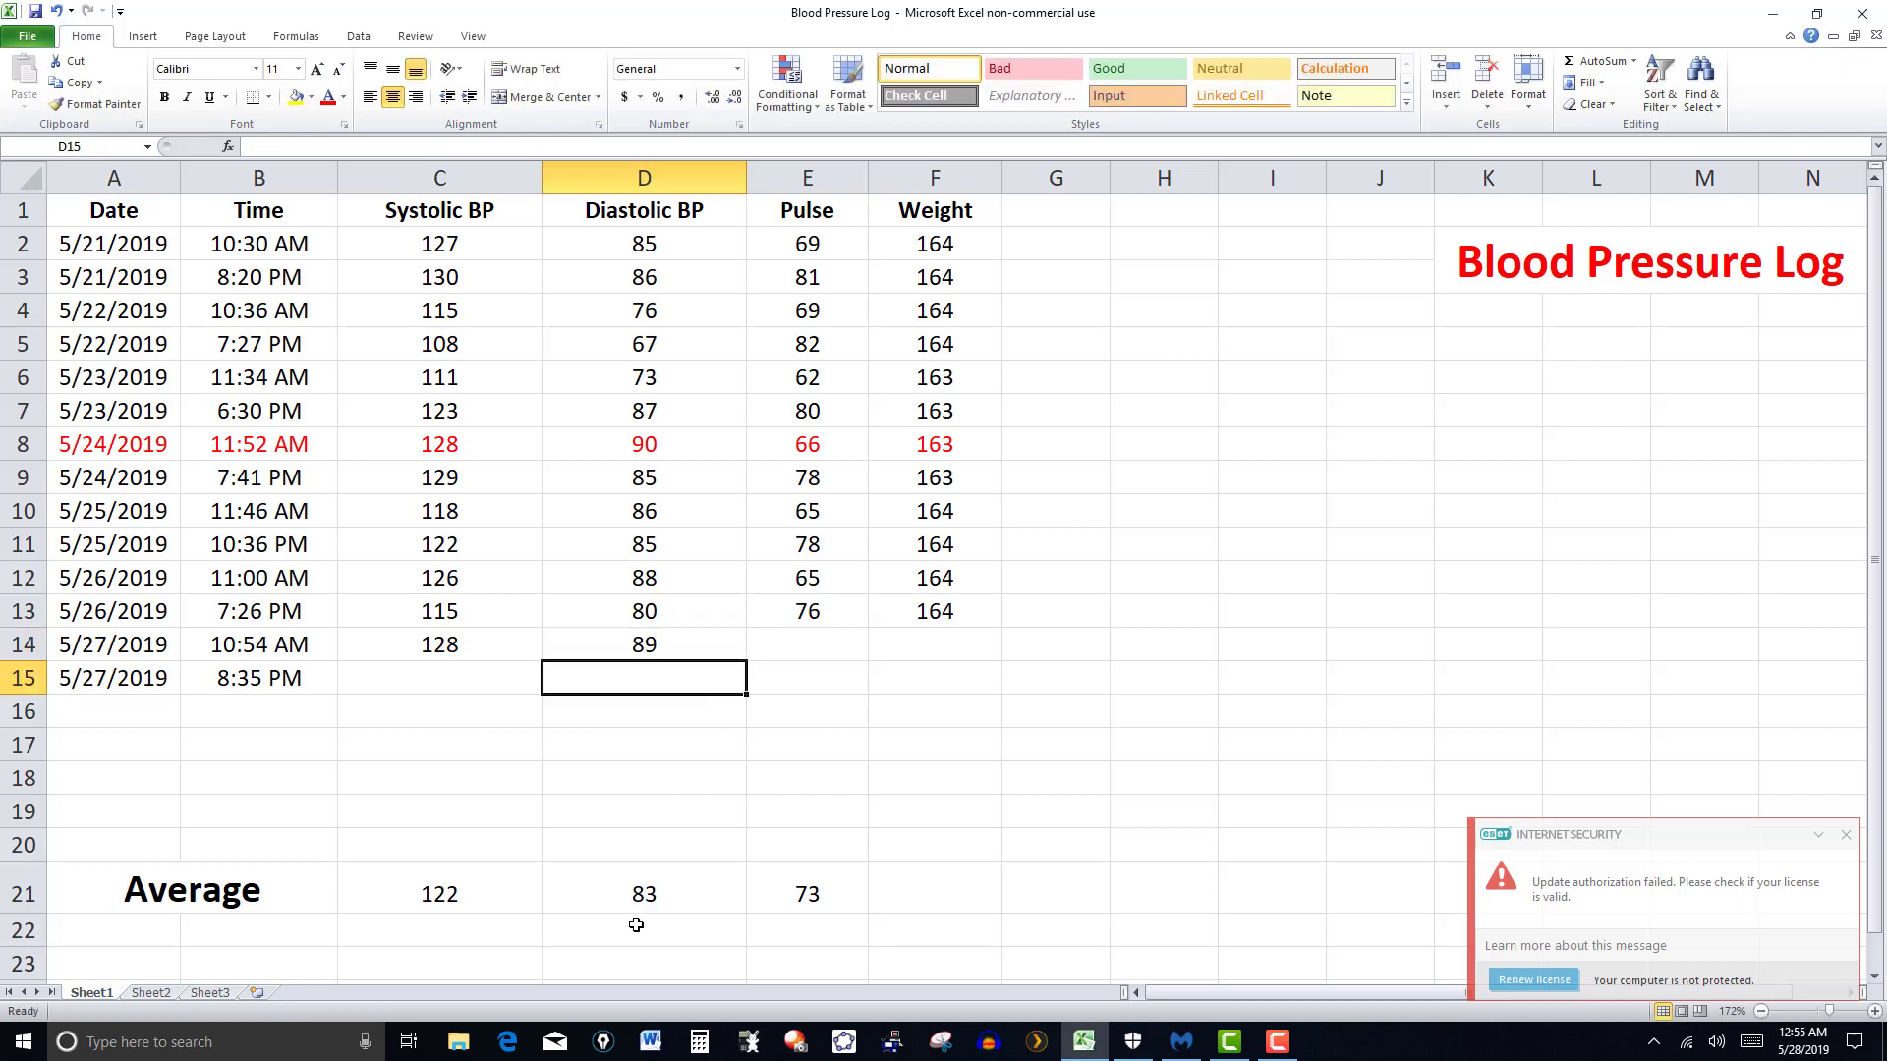
left_click(825, 650)
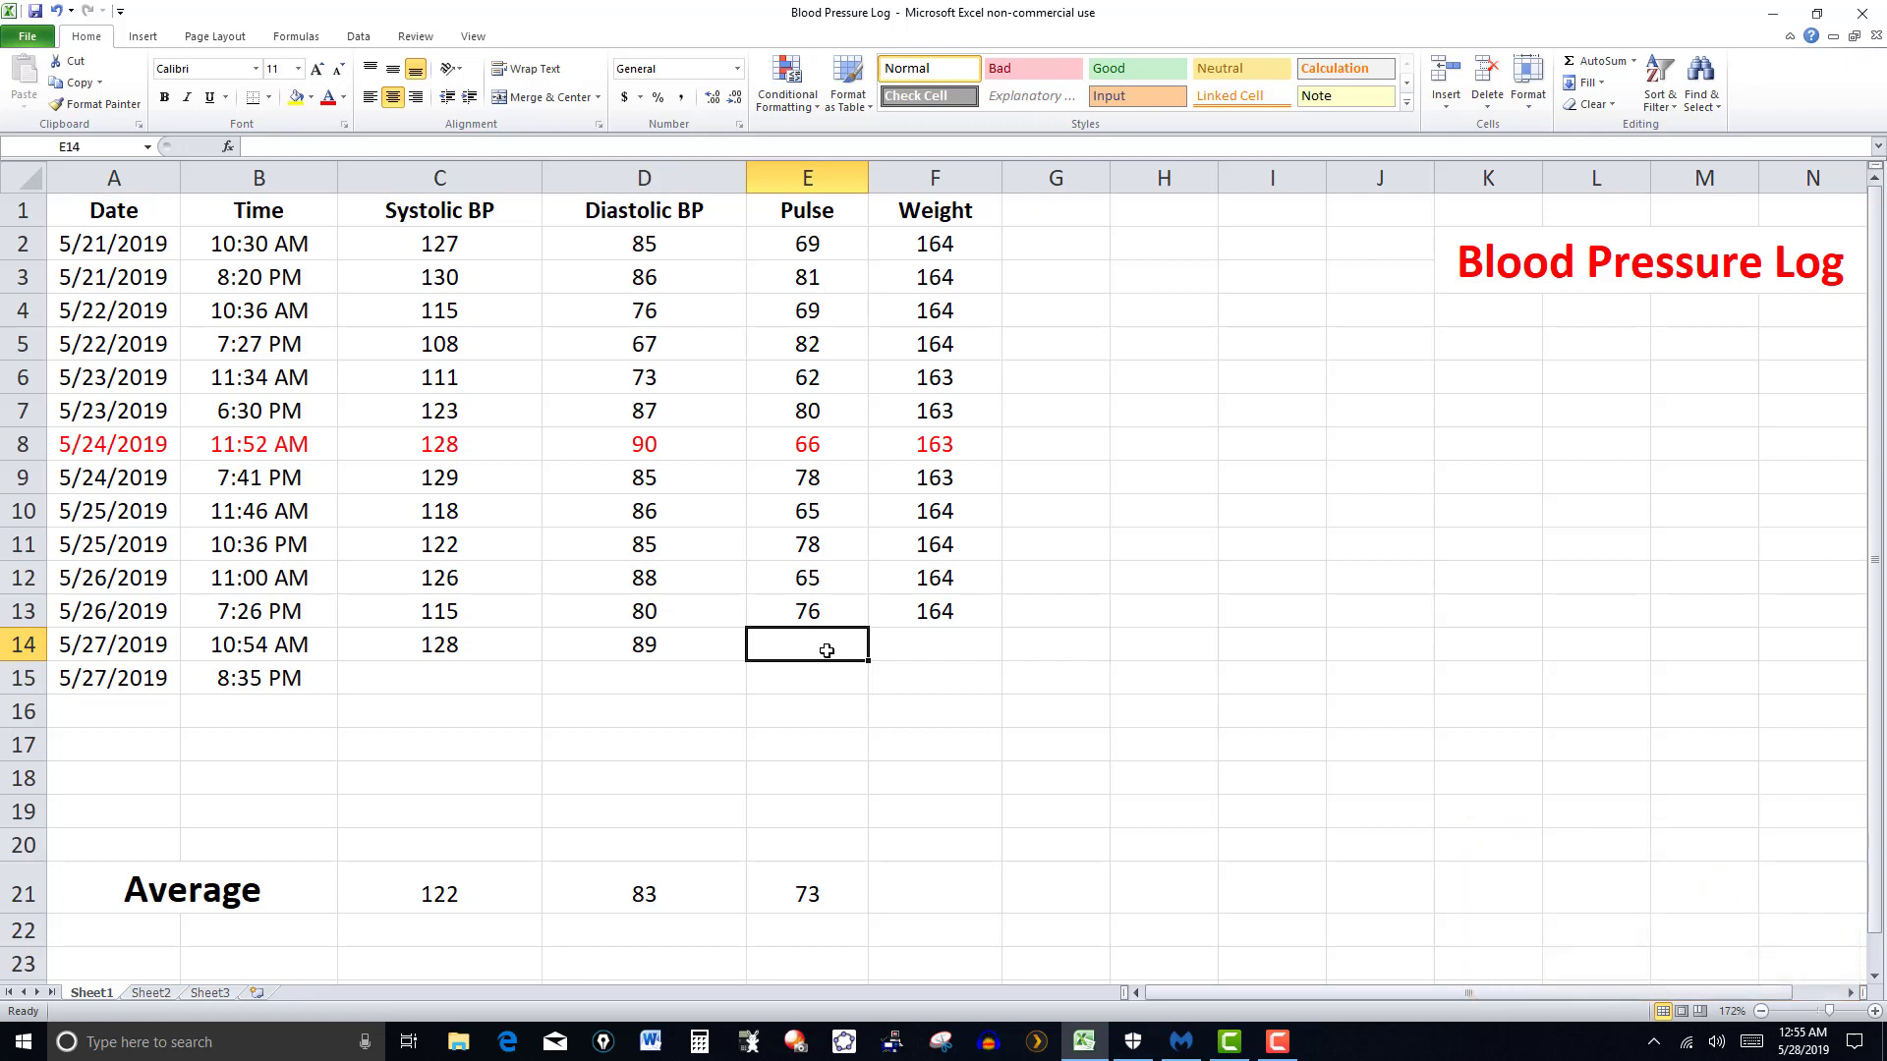
type("65")
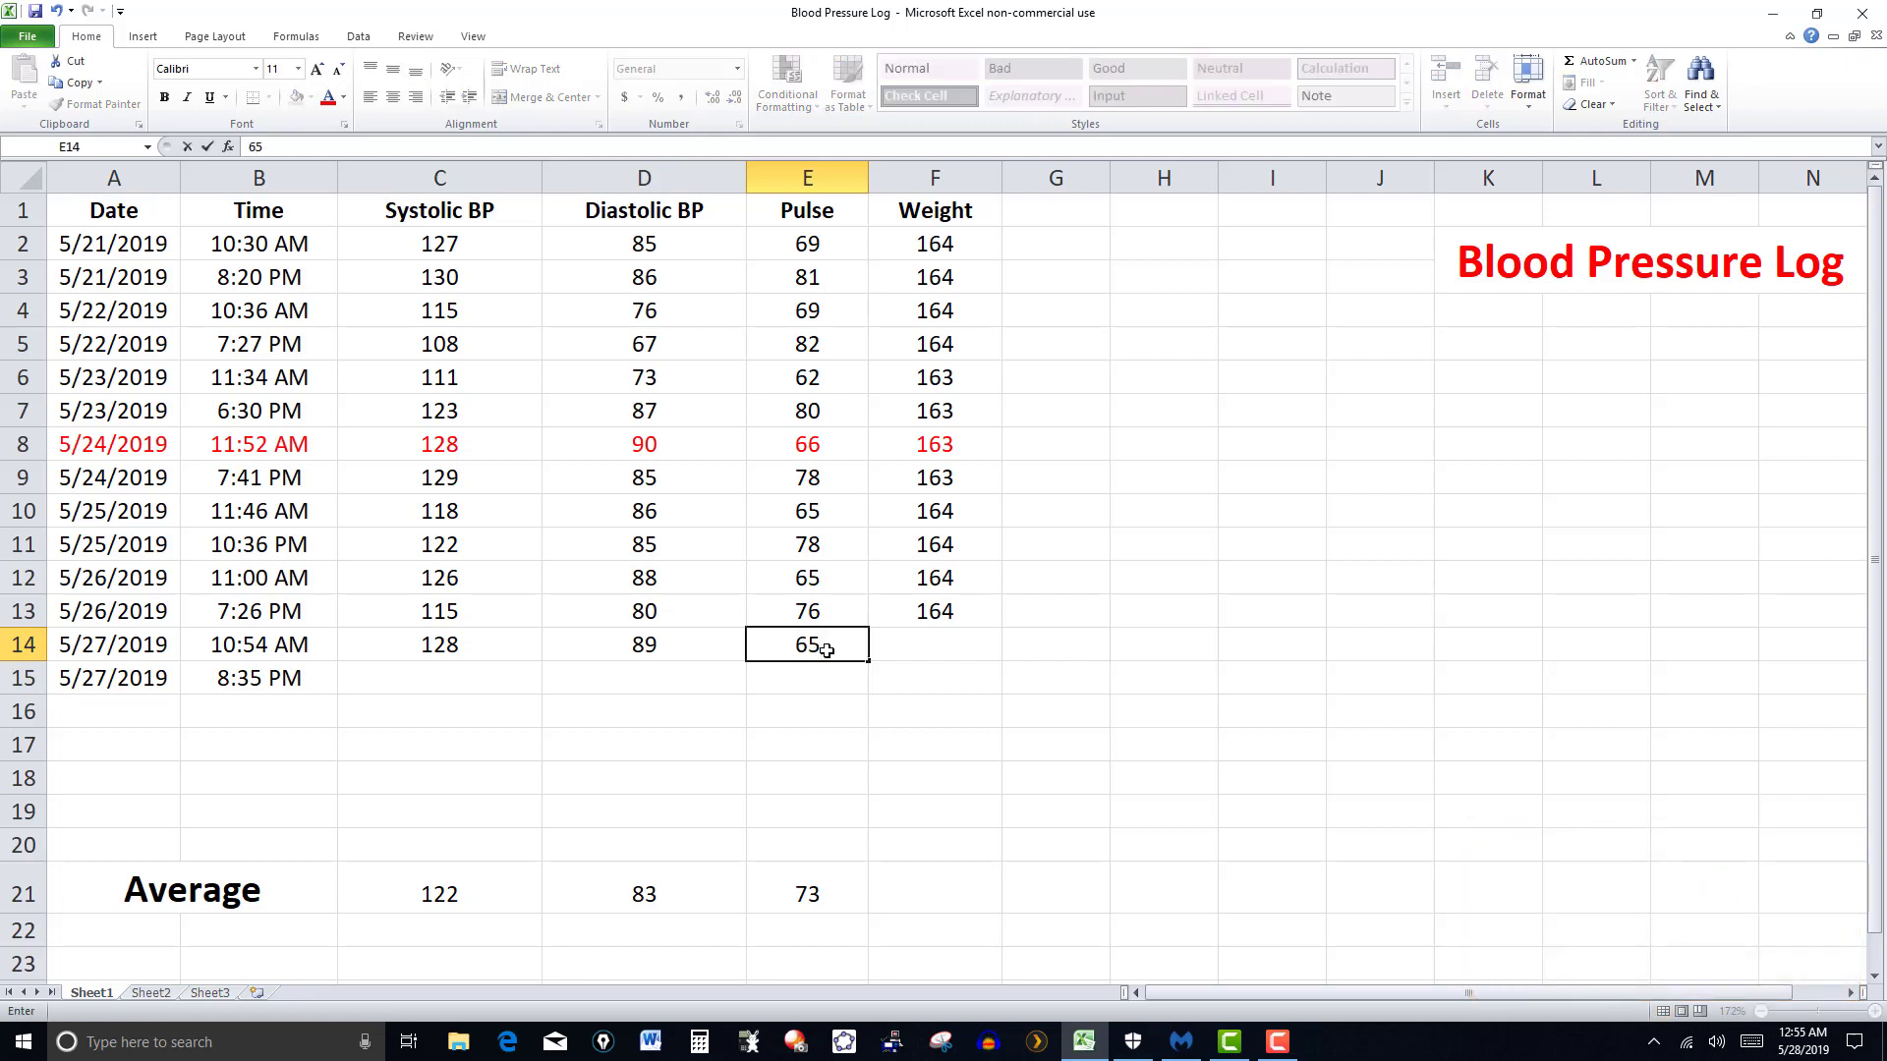
left_click(844, 731)
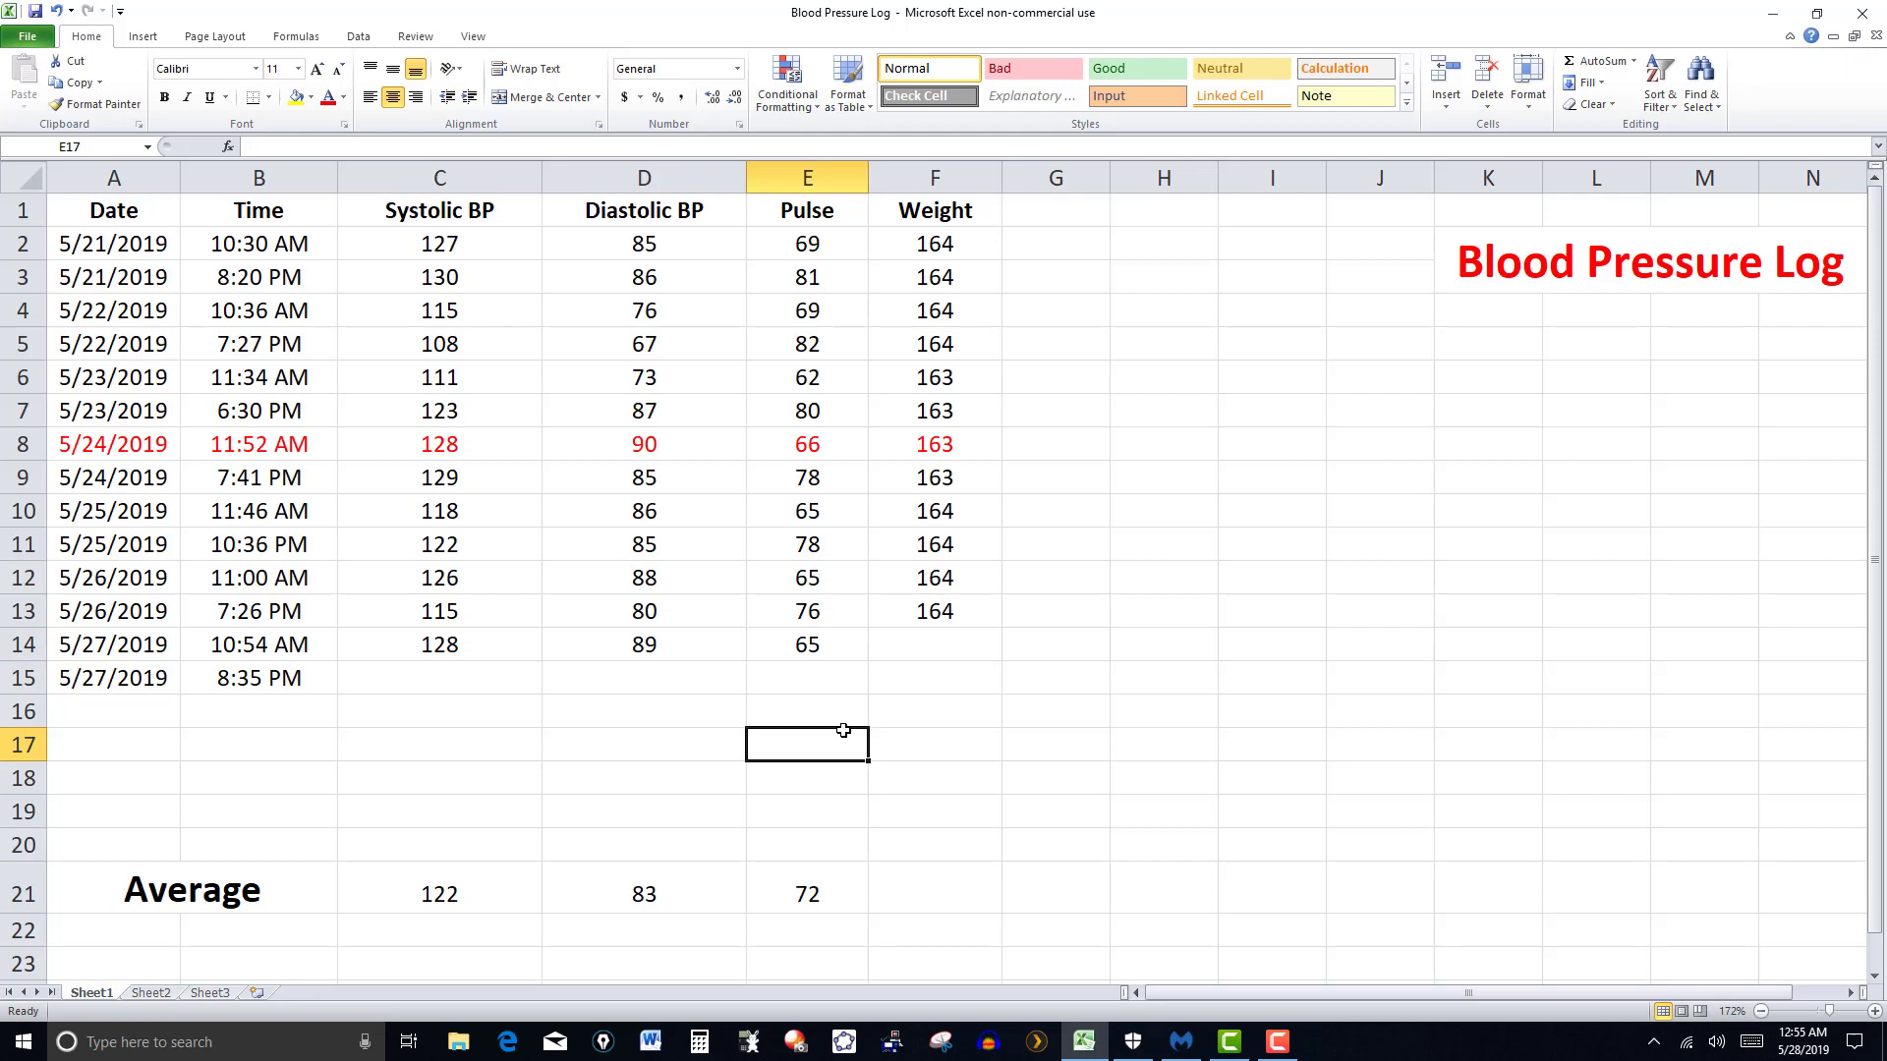
left_click(22, 745)
right_click(30, 752)
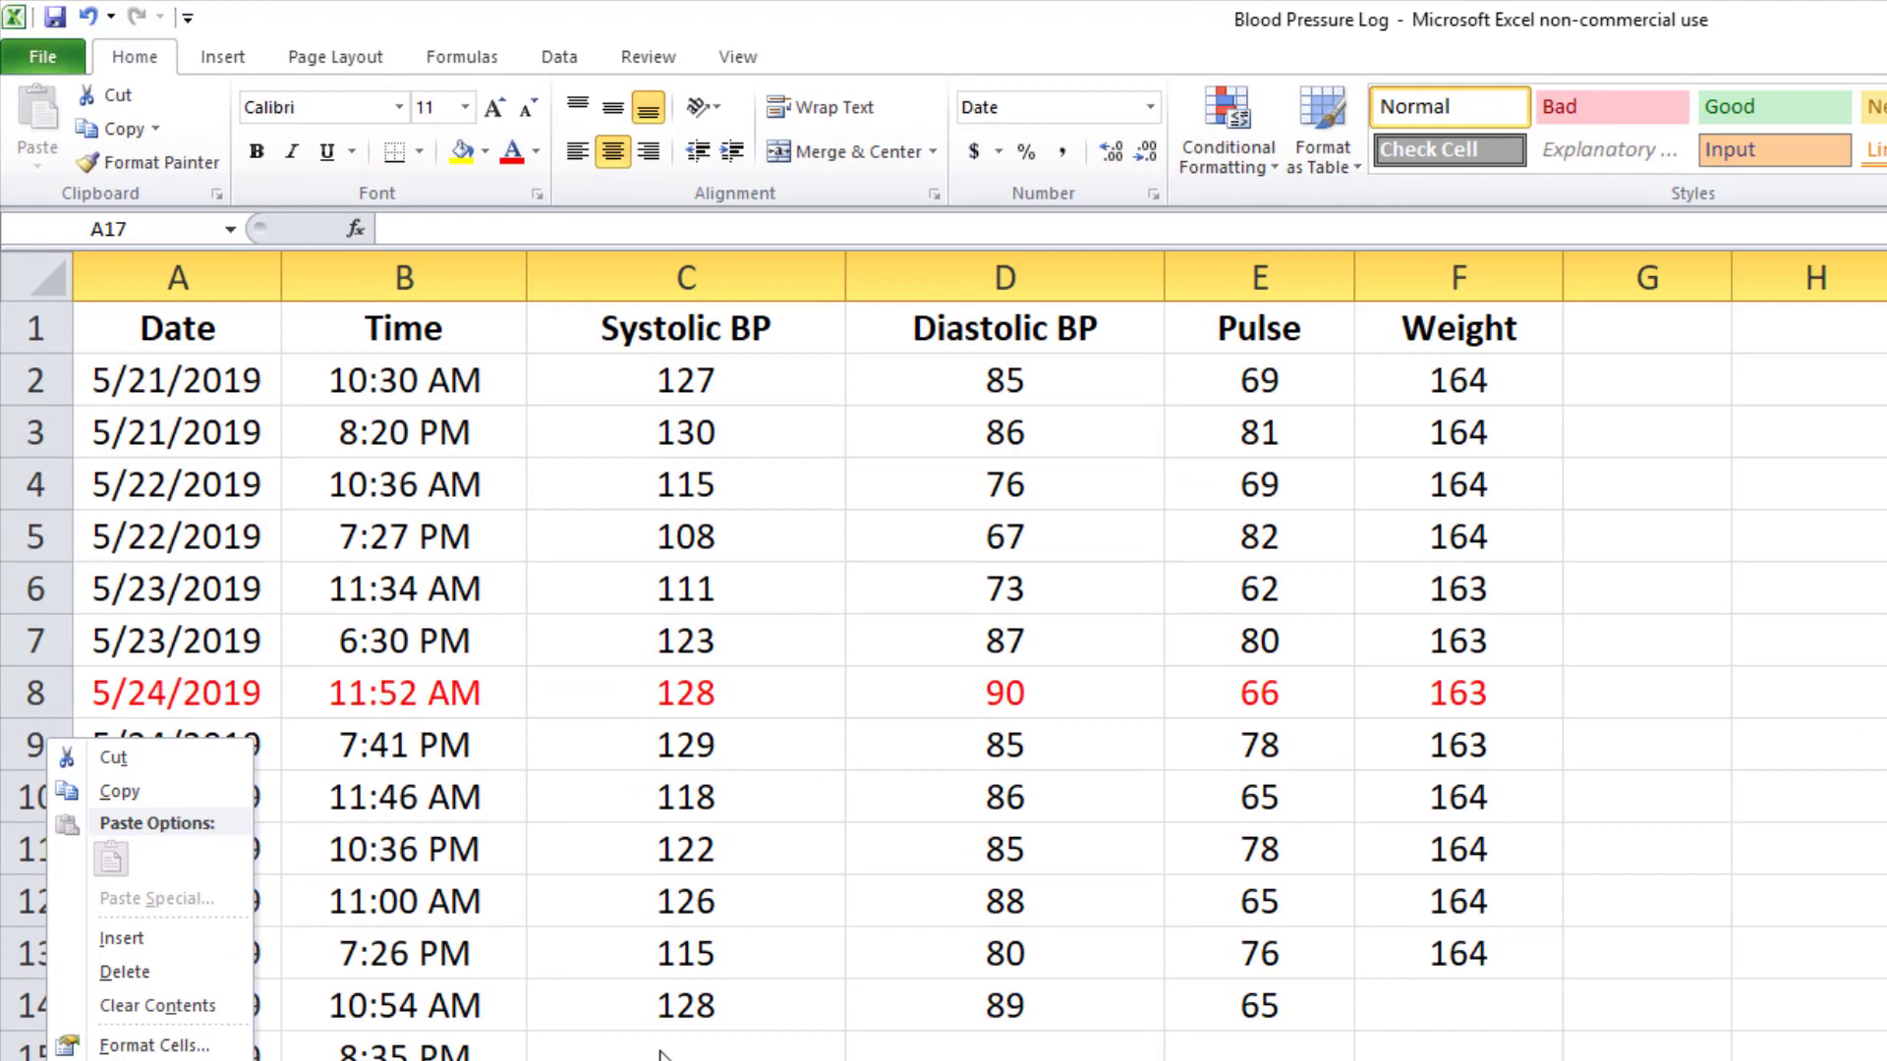
key("Escape")
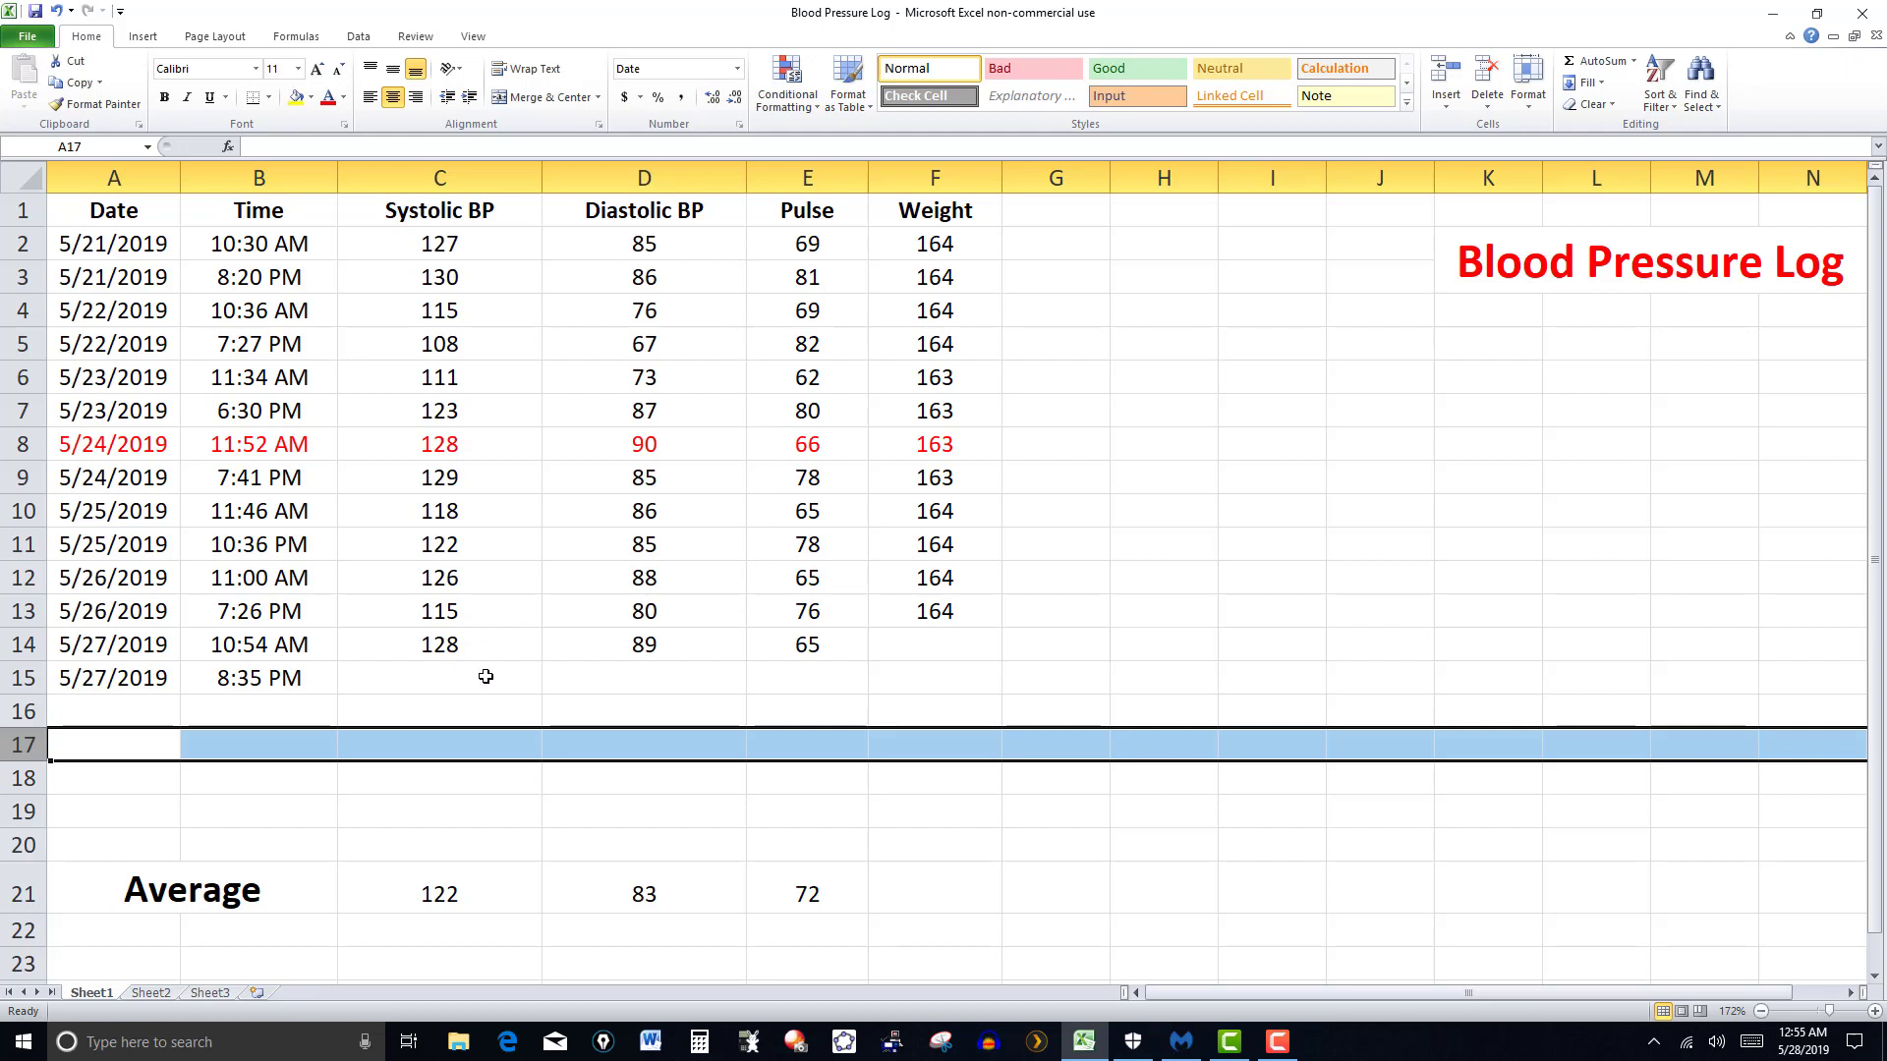
- Enter 164 as the 5/27 morning weight in F14
left_click(954, 648)
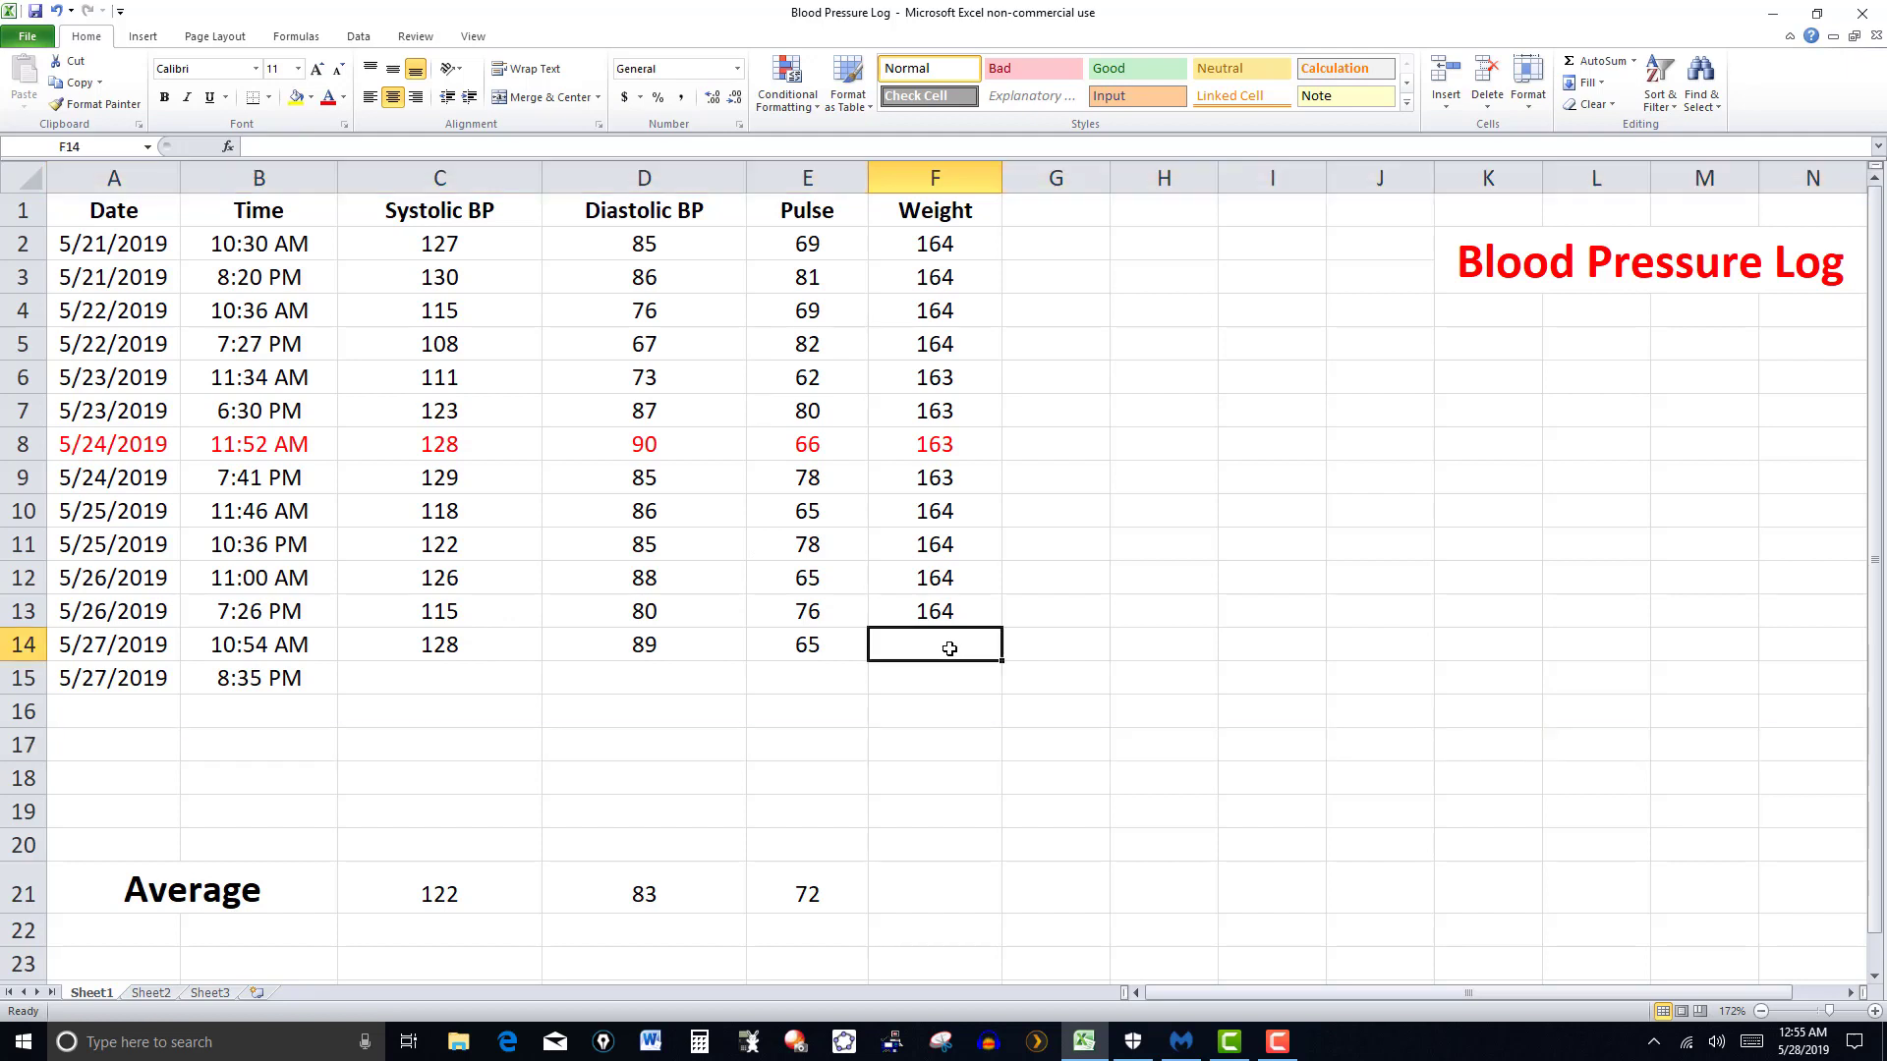
type("1")
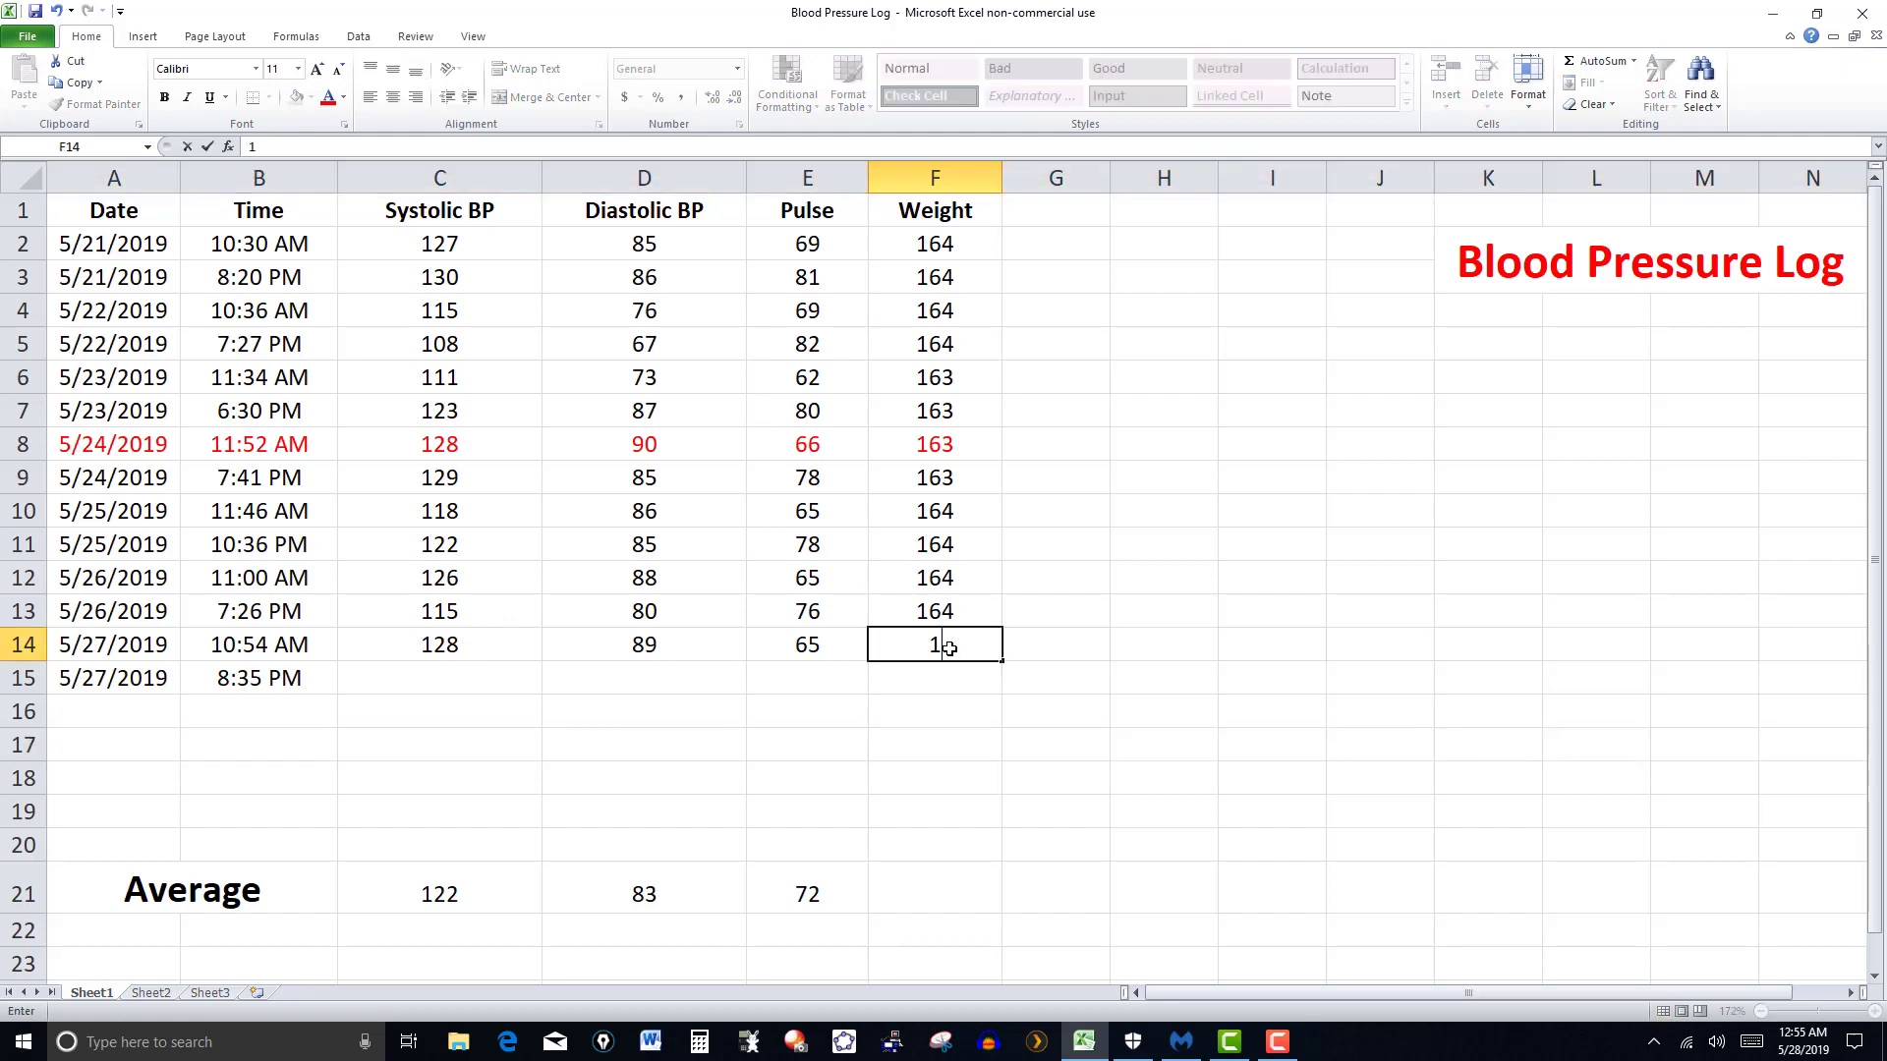
type("64")
left_click(1056, 713)
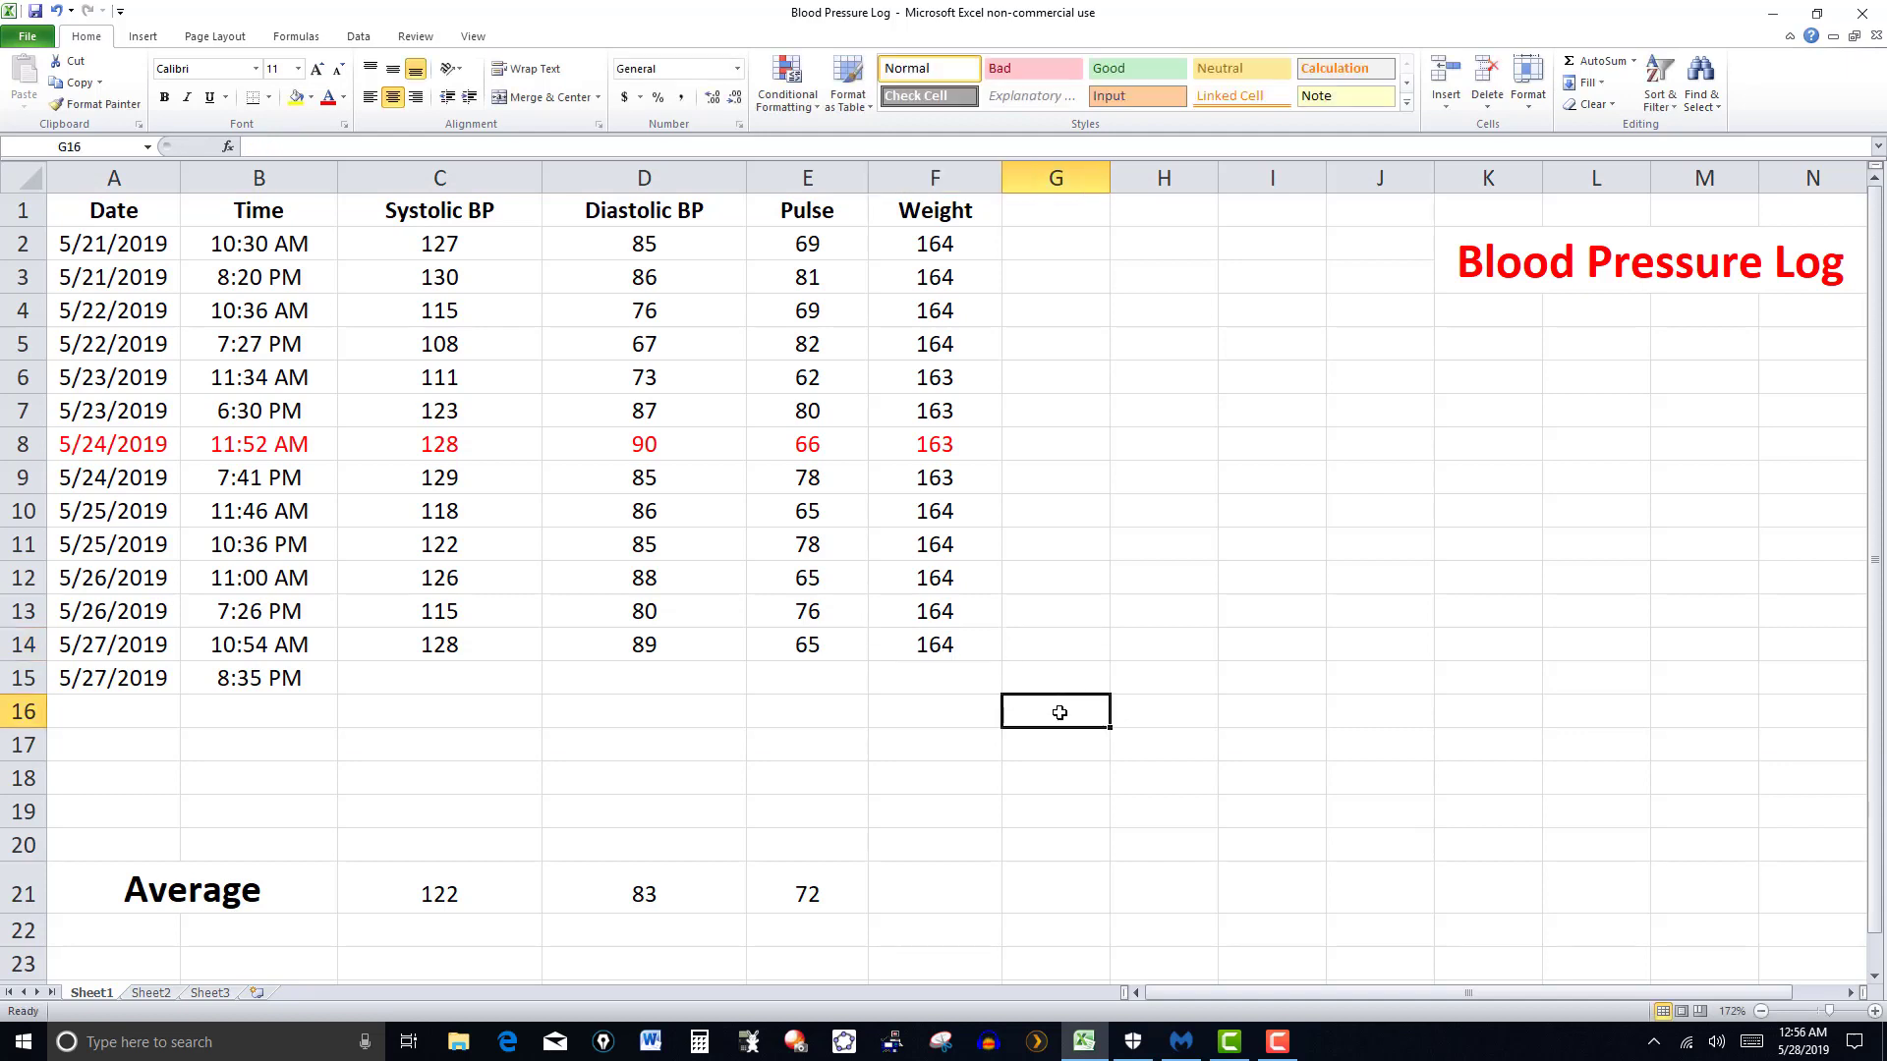
- Log the 5/27 8:35 PM reading of 130/86 with pulse 85 in row 15
left_click(456, 683)
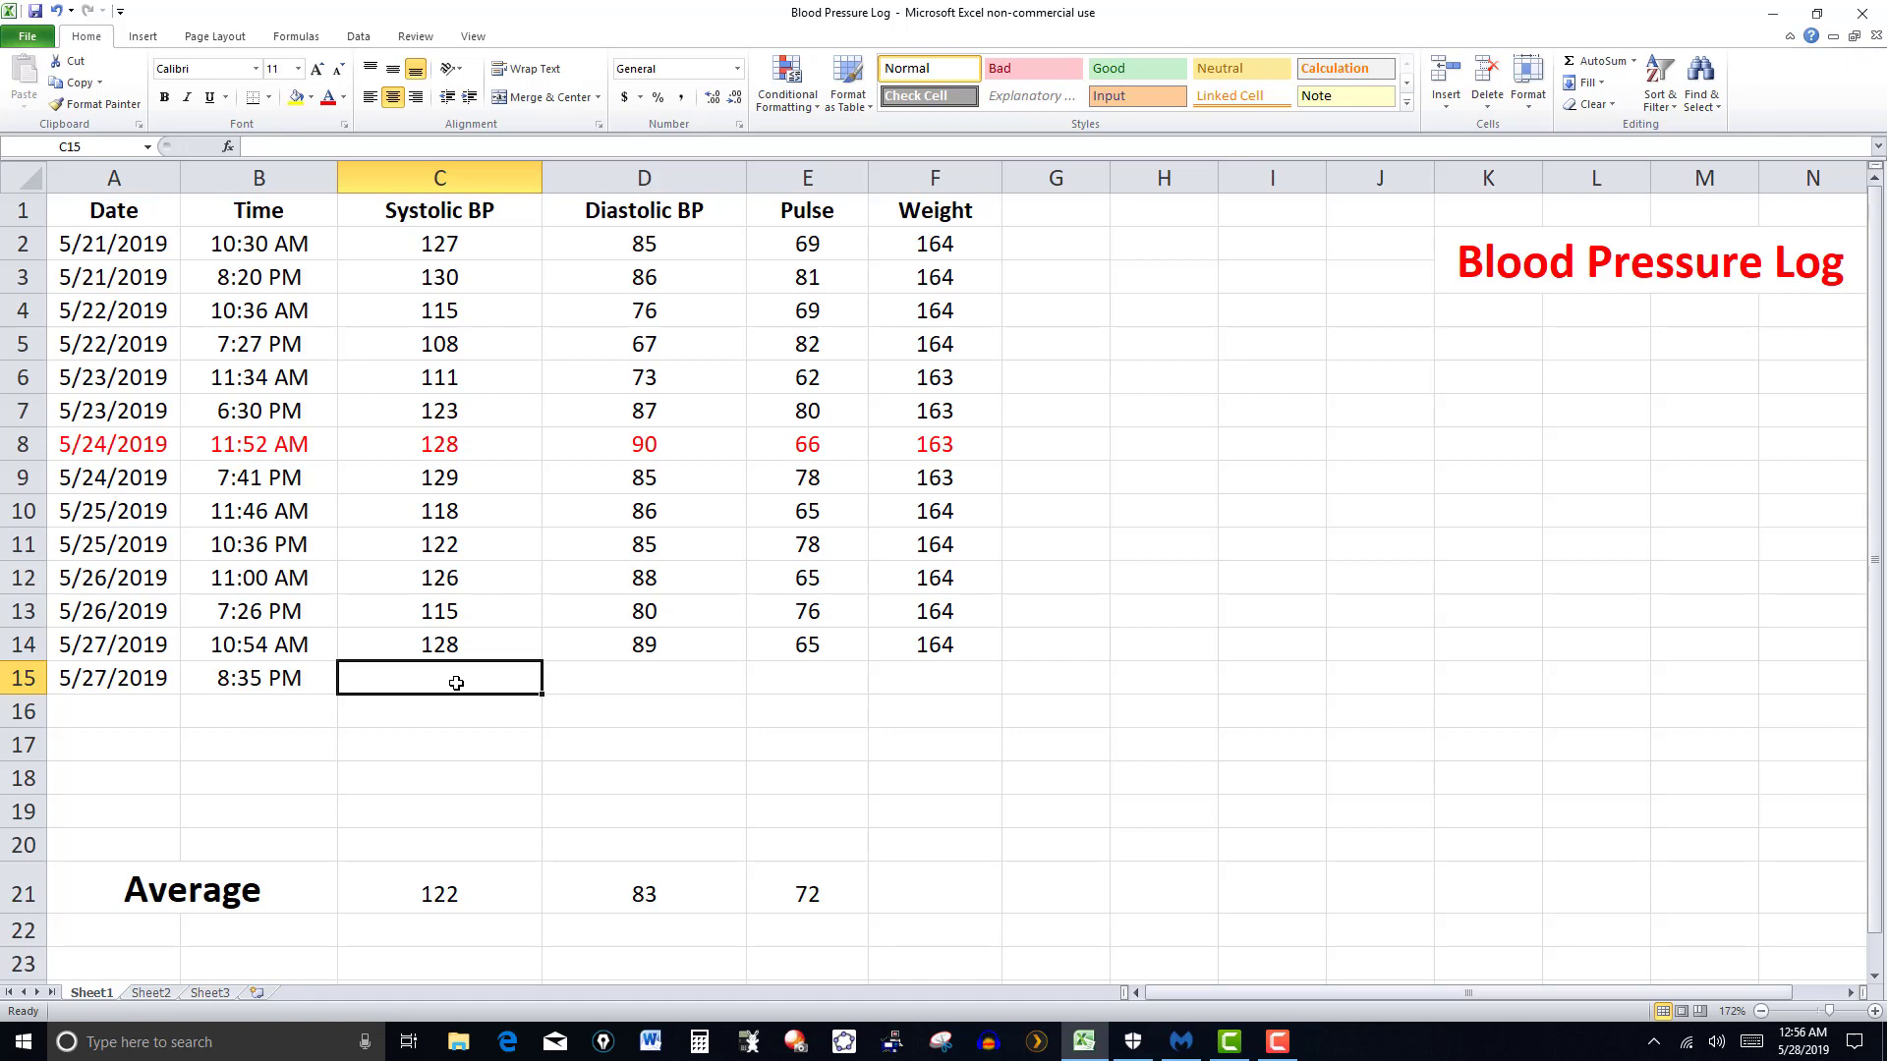
type("1")
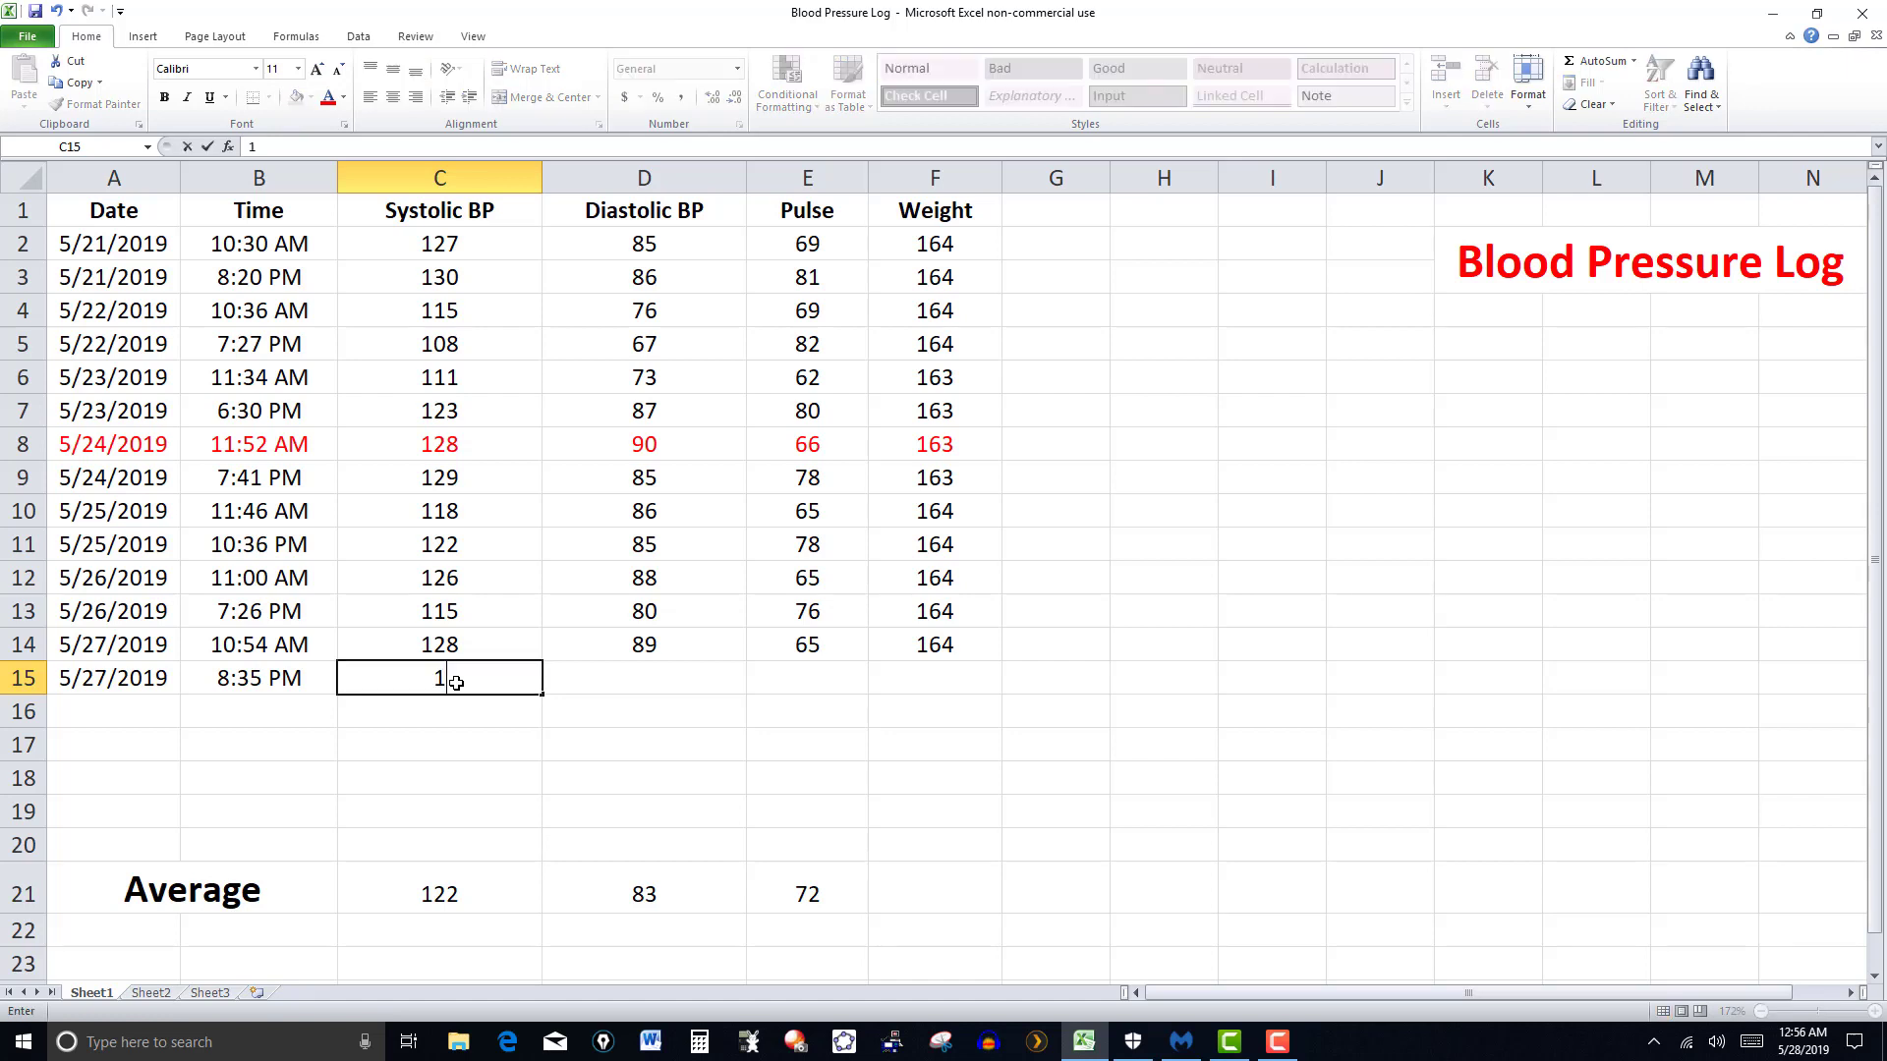
type("30")
left_click(637, 678)
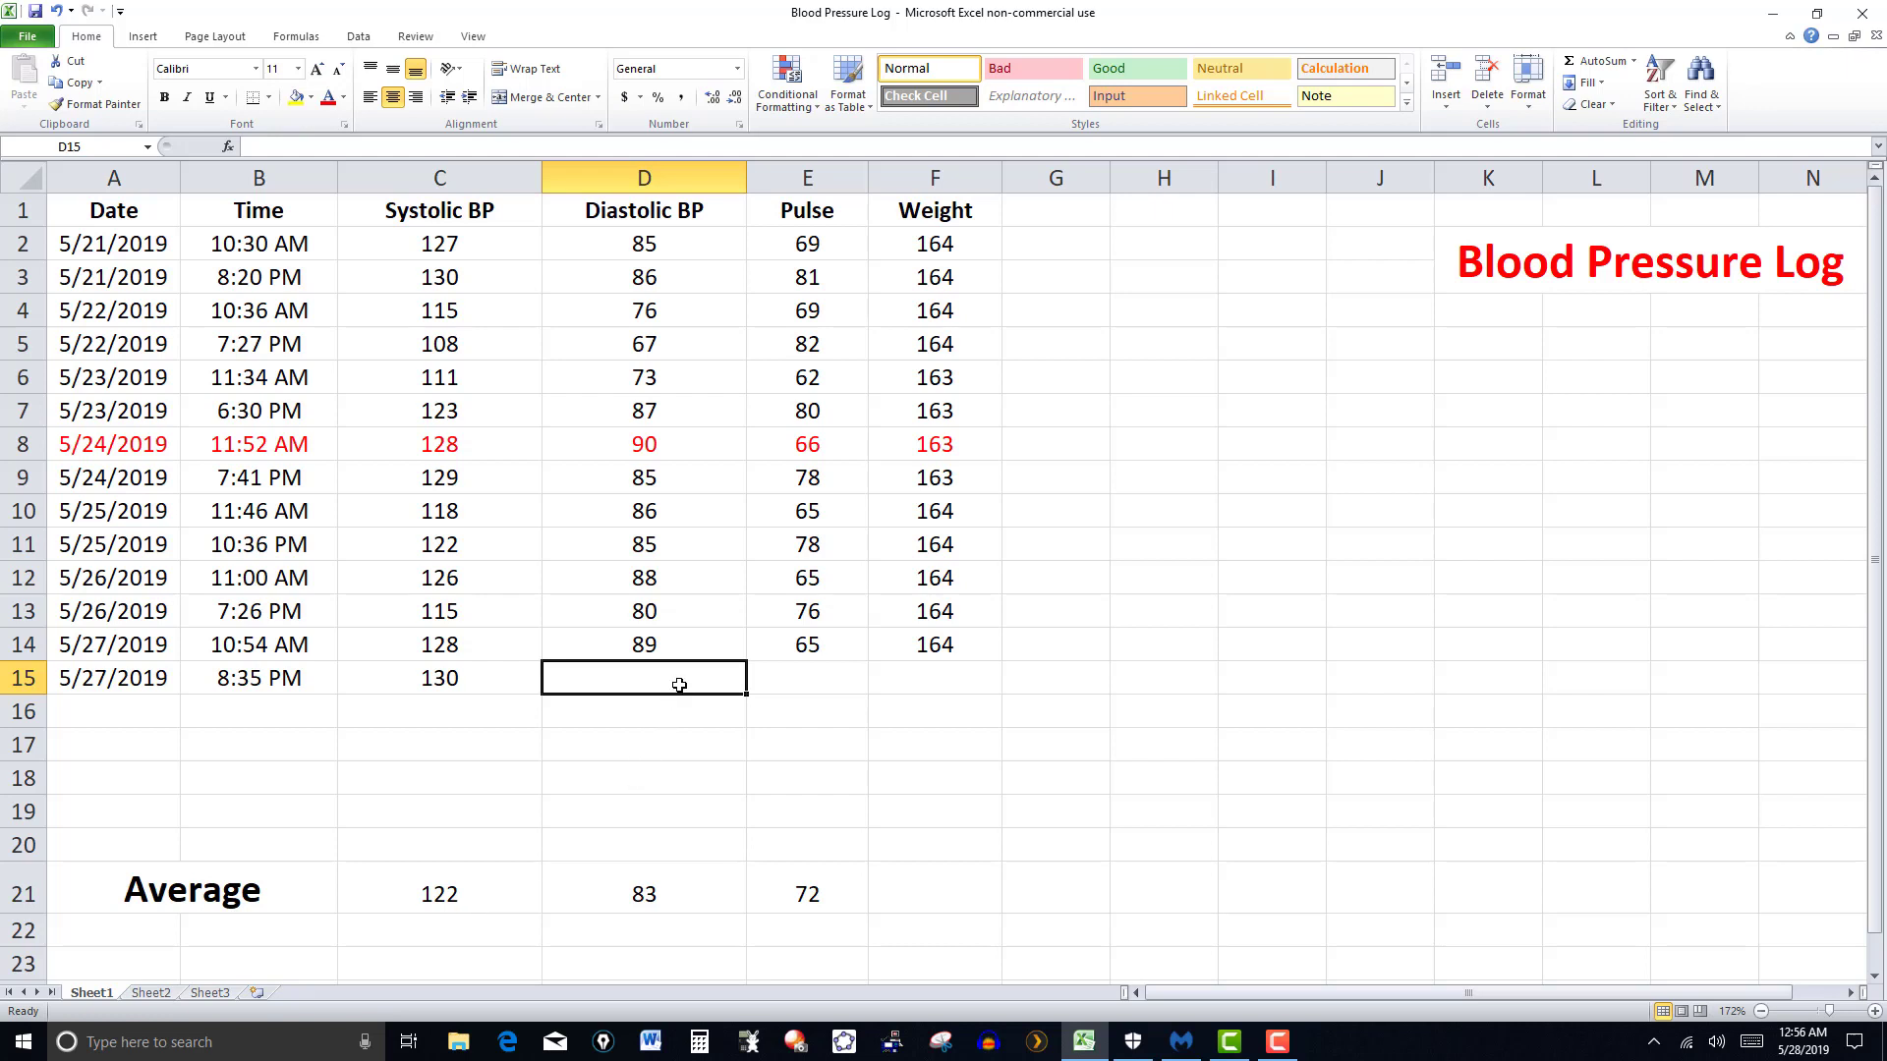
type("86")
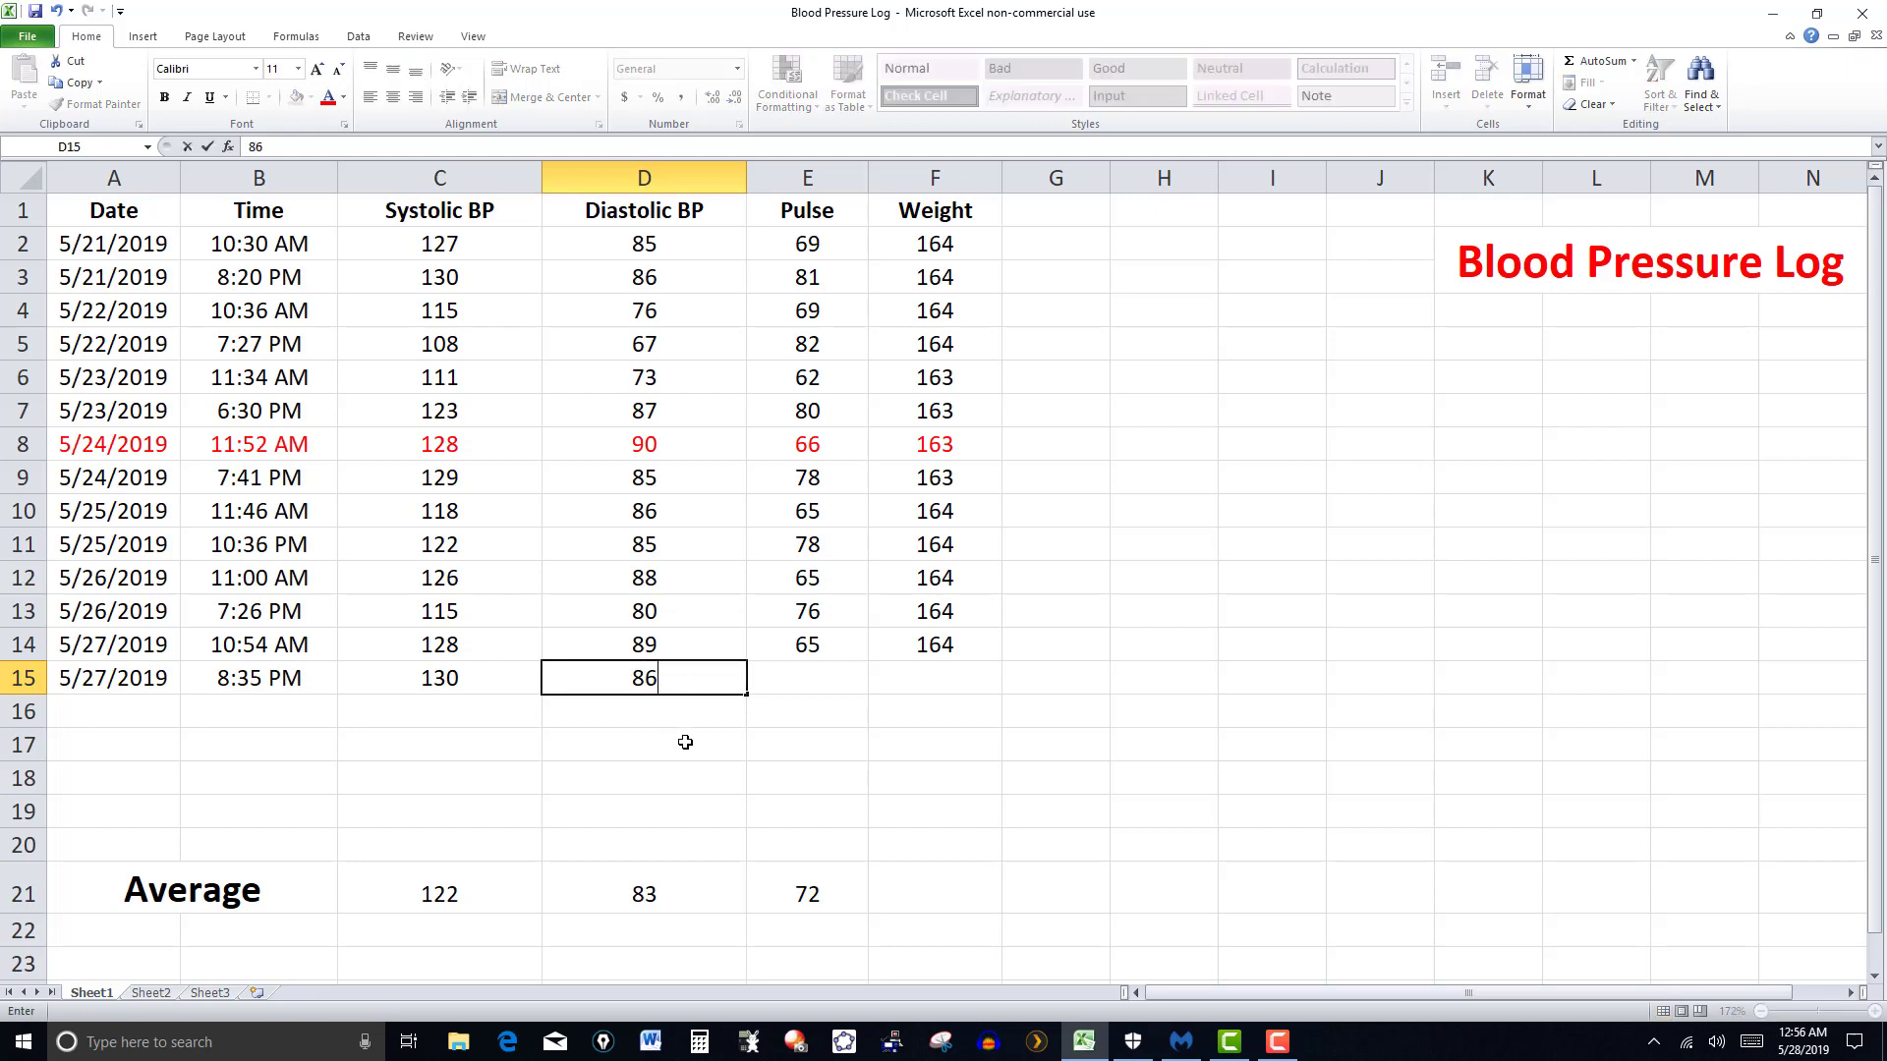
left_click(682, 742)
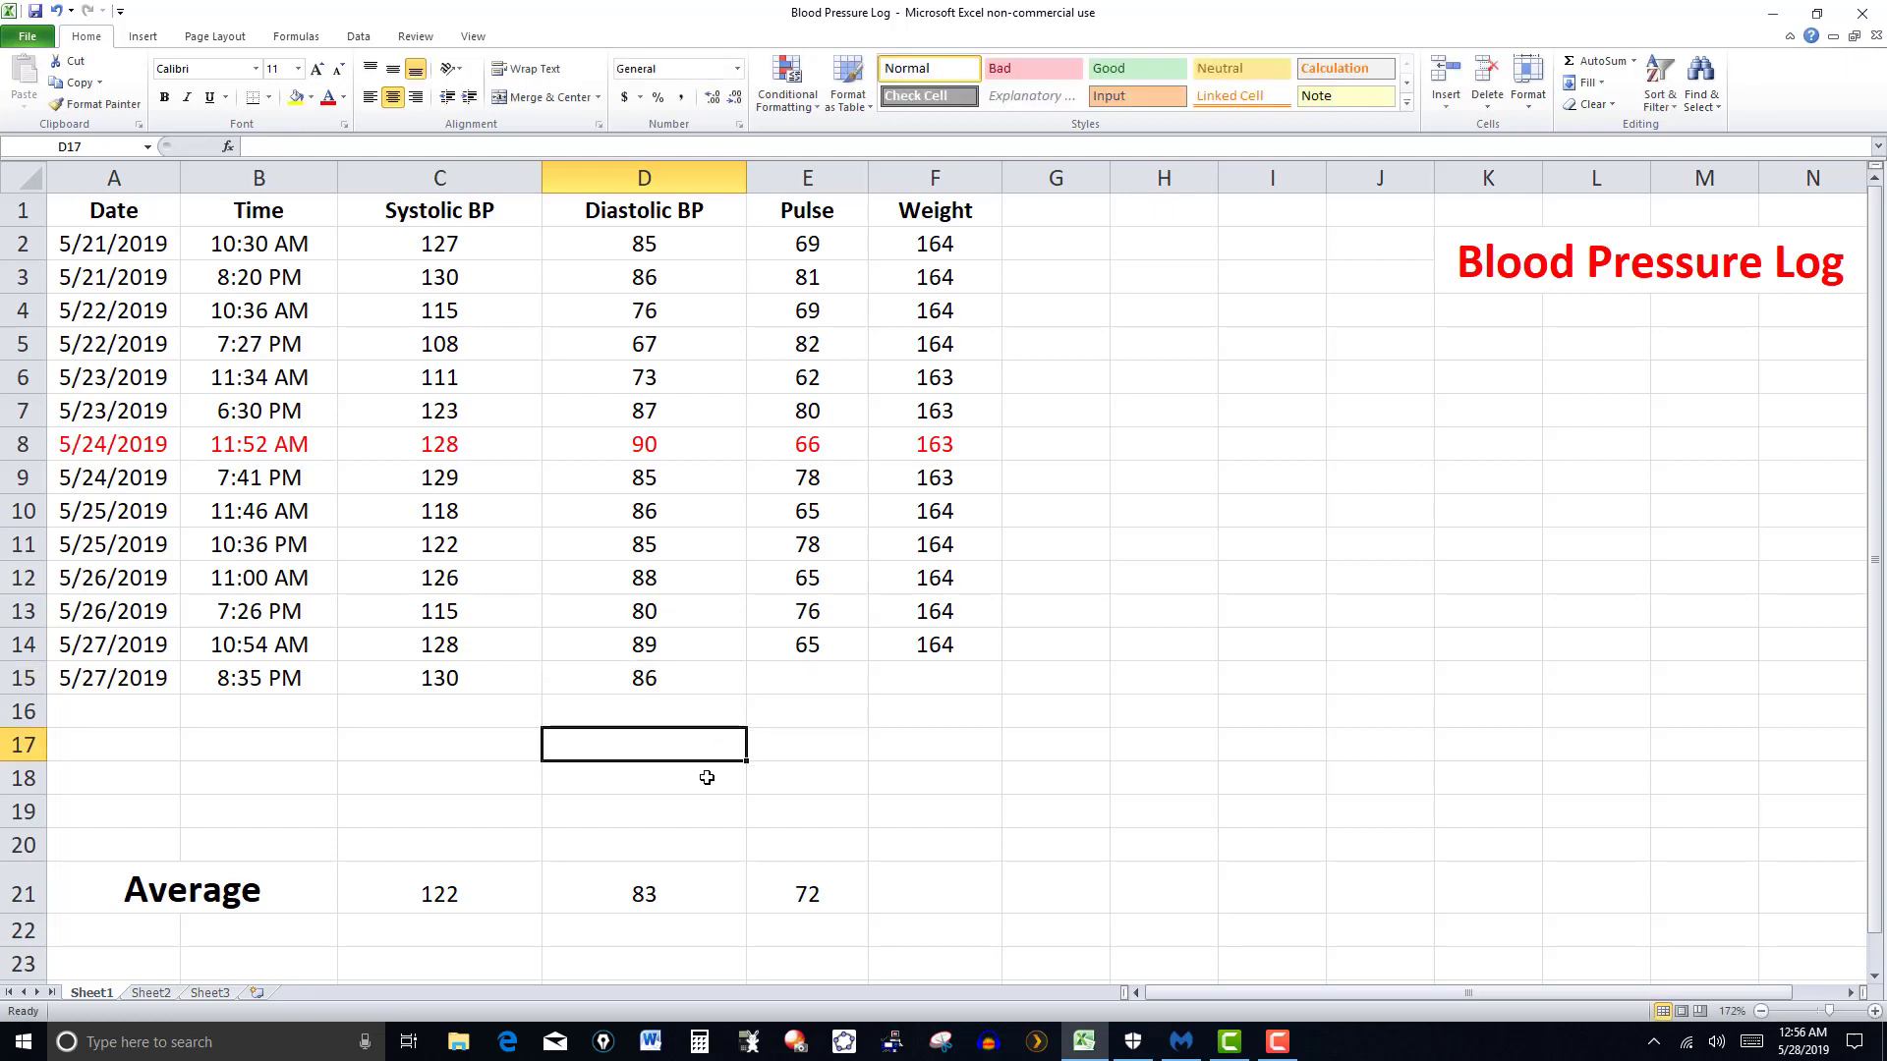
left_click(821, 680)
type("85")
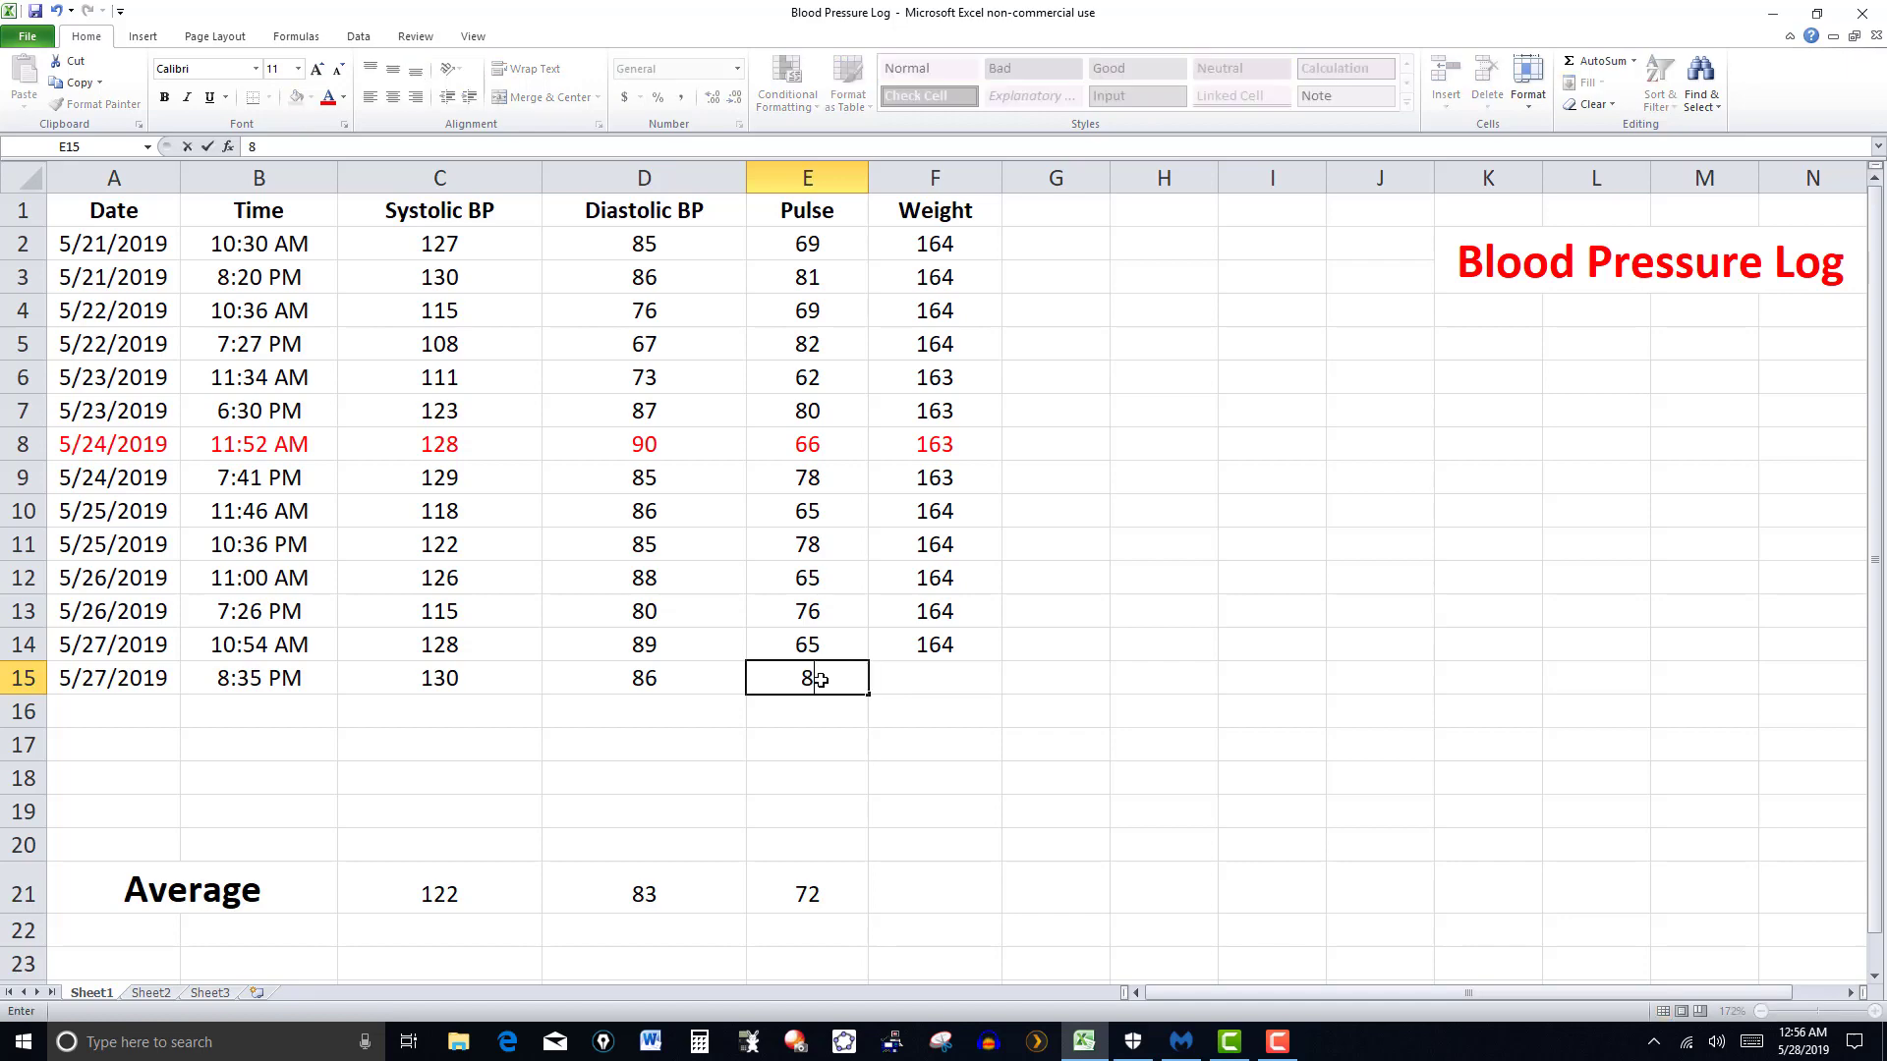
left_click(842, 740)
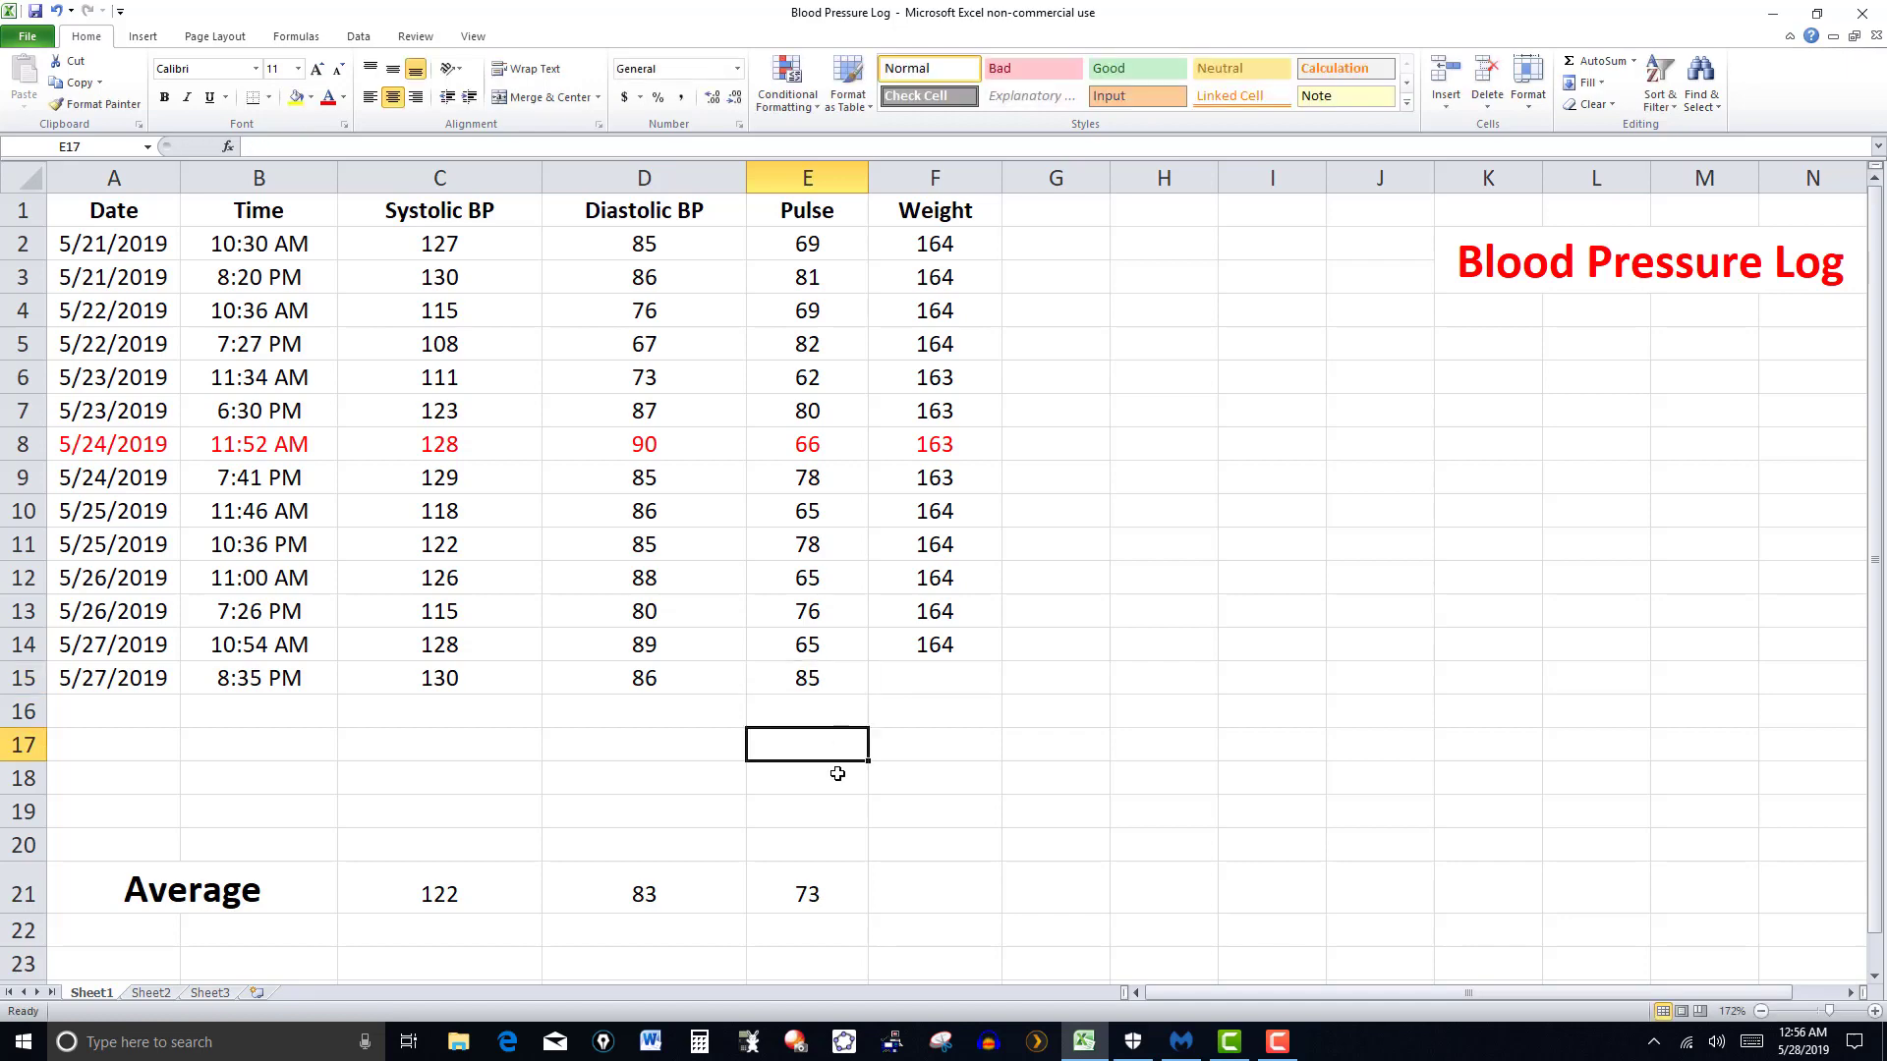
left_click(808, 896)
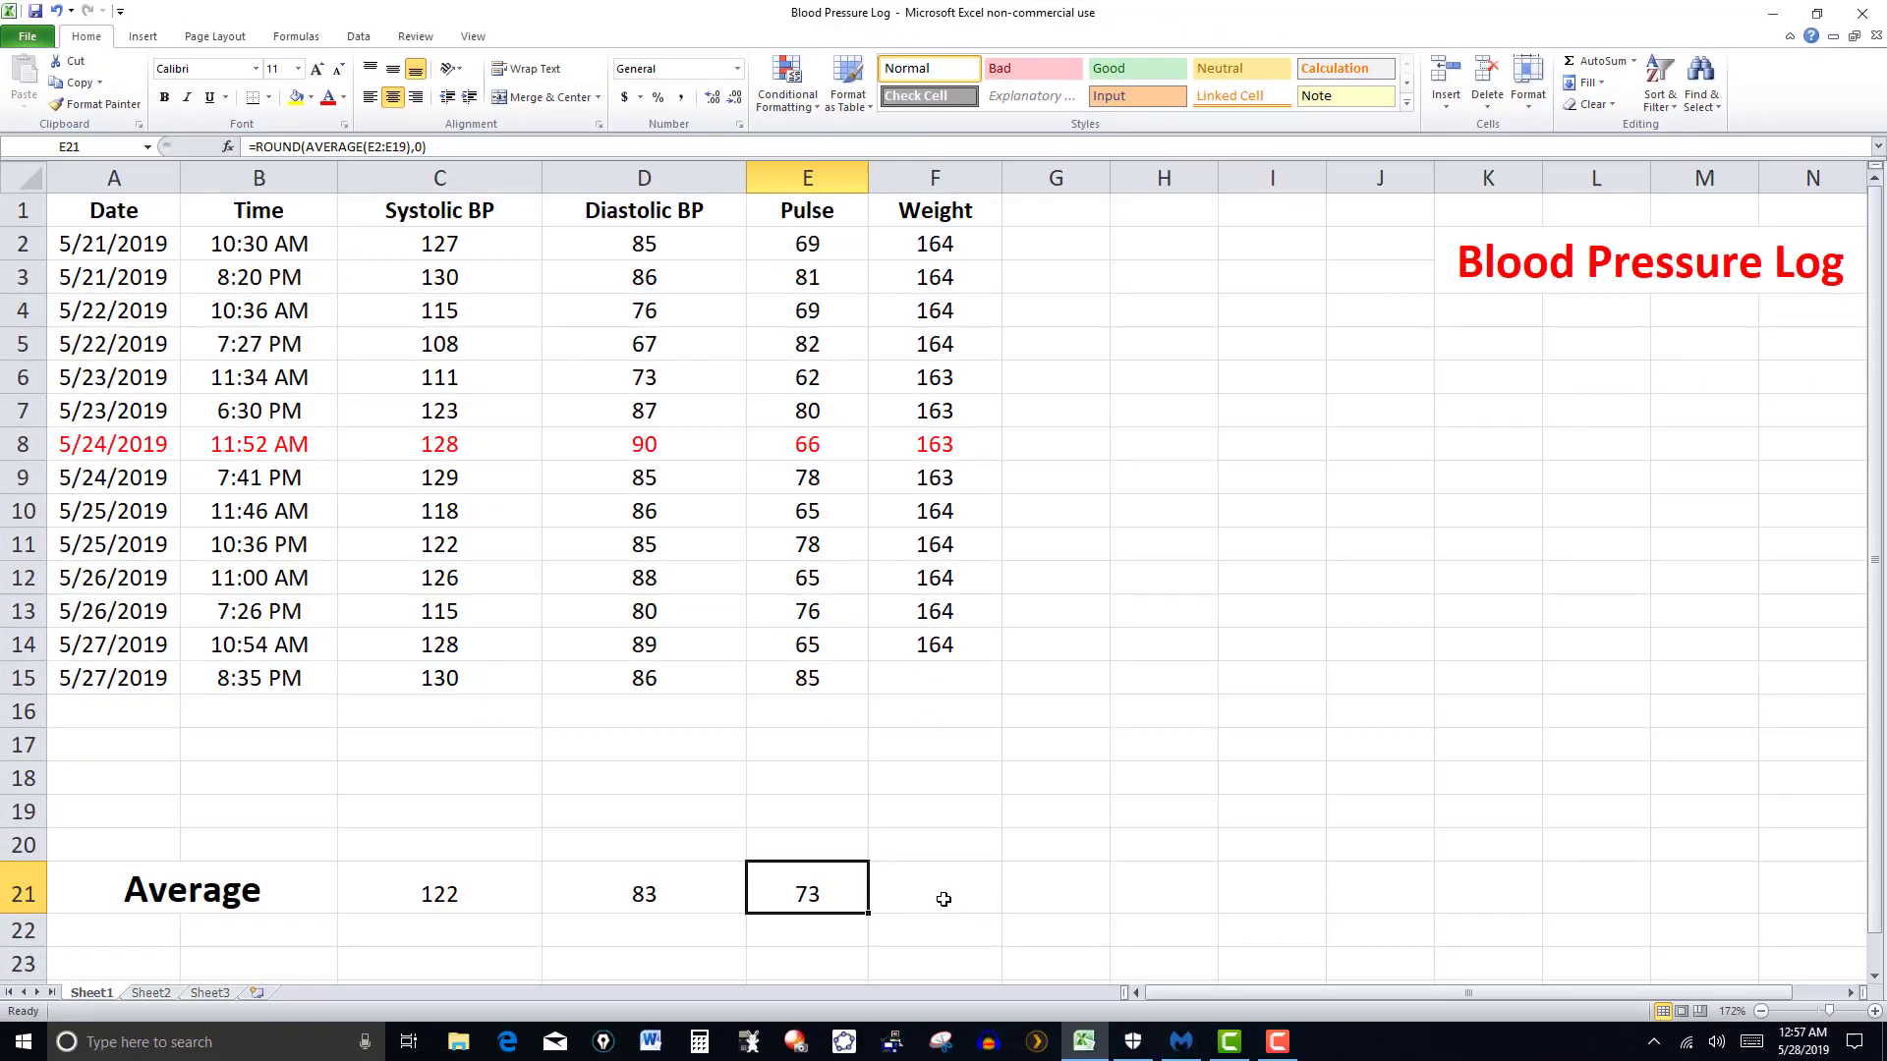
left_click(943, 899)
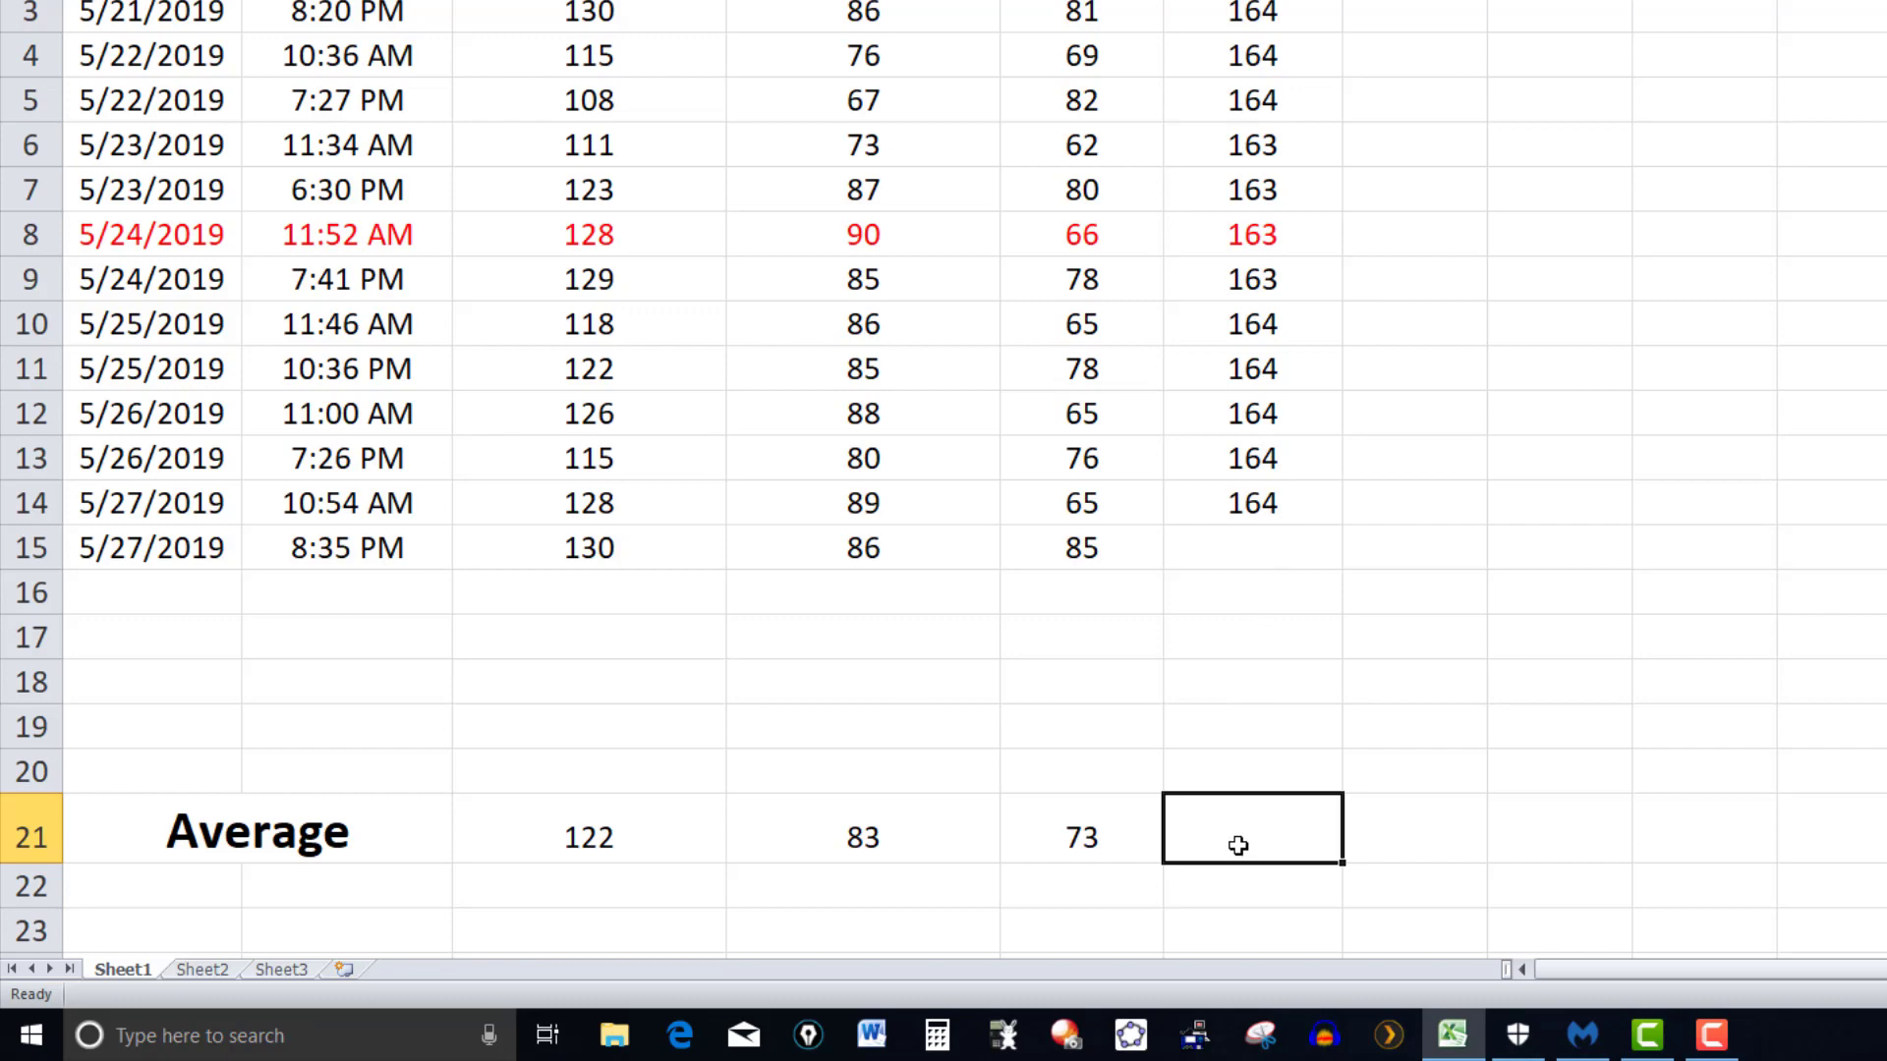
- Enter =AVERAGE(F2:F19) in F21 so the Weight average shows 163.69231
type("=")
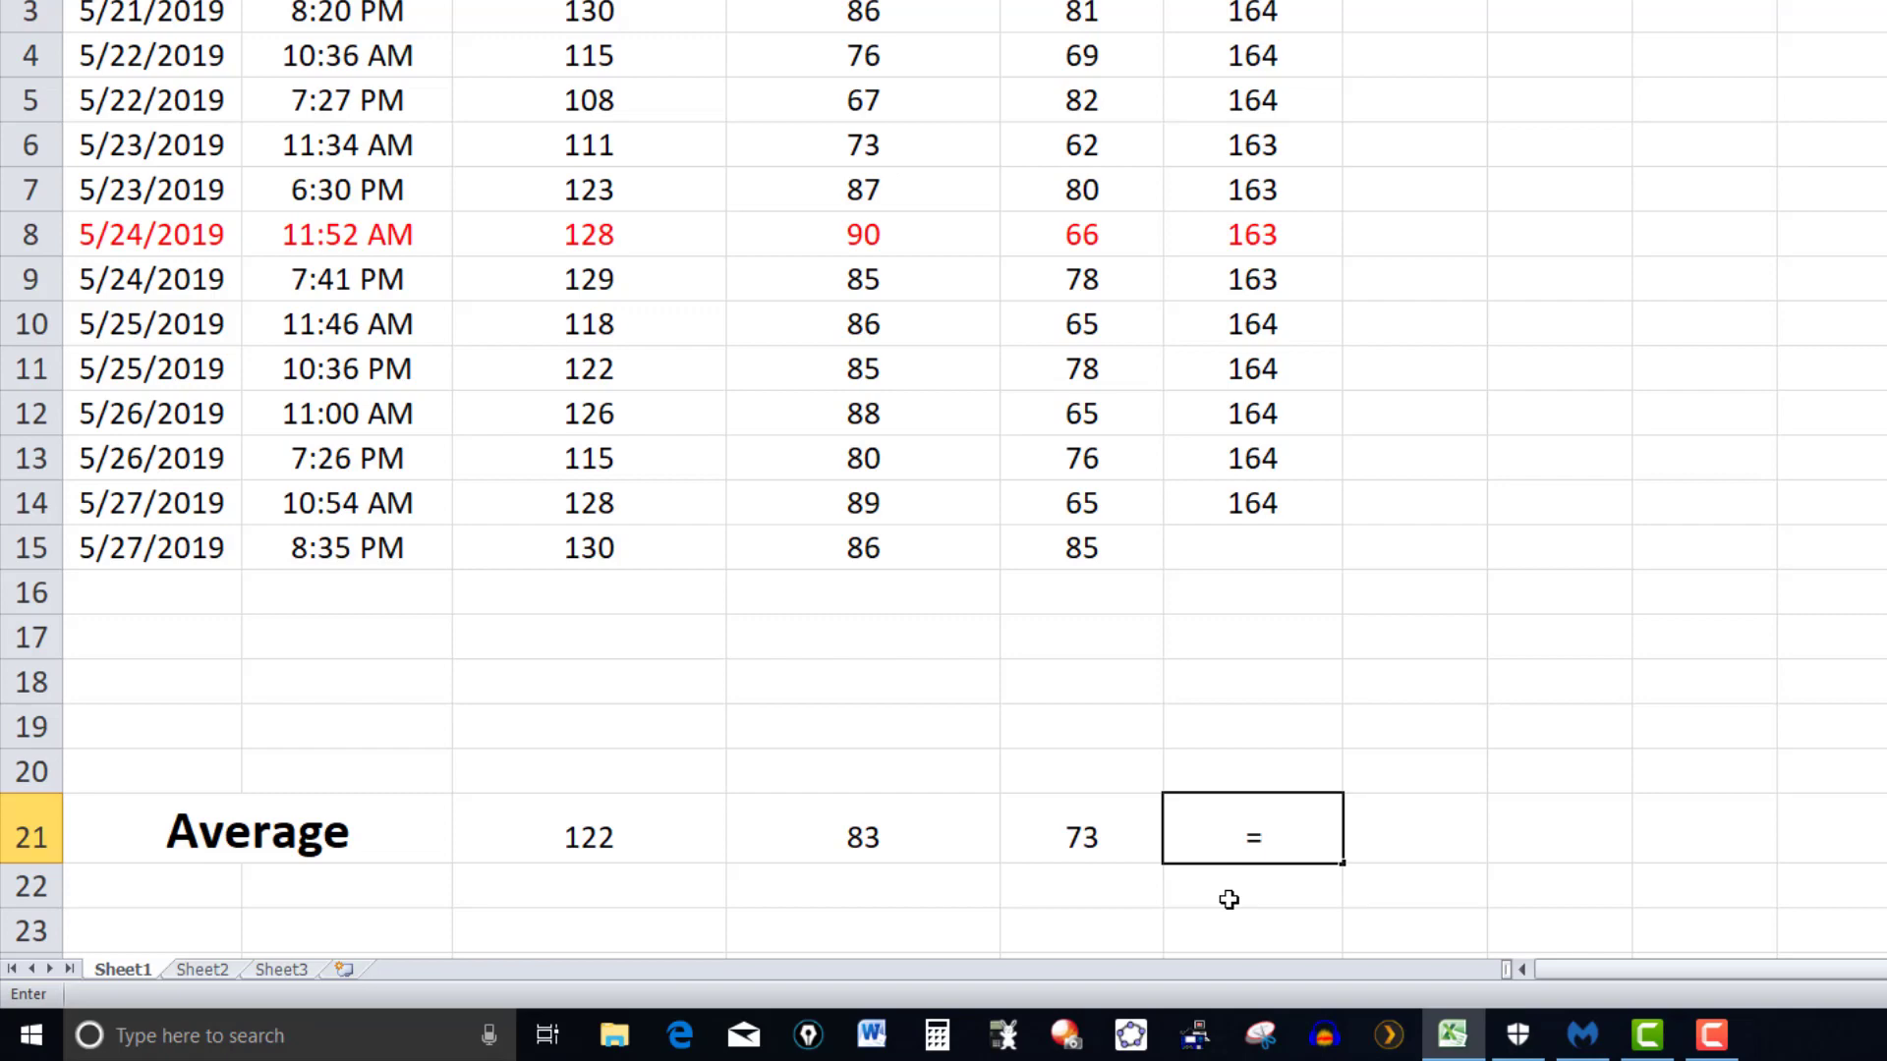
type("av")
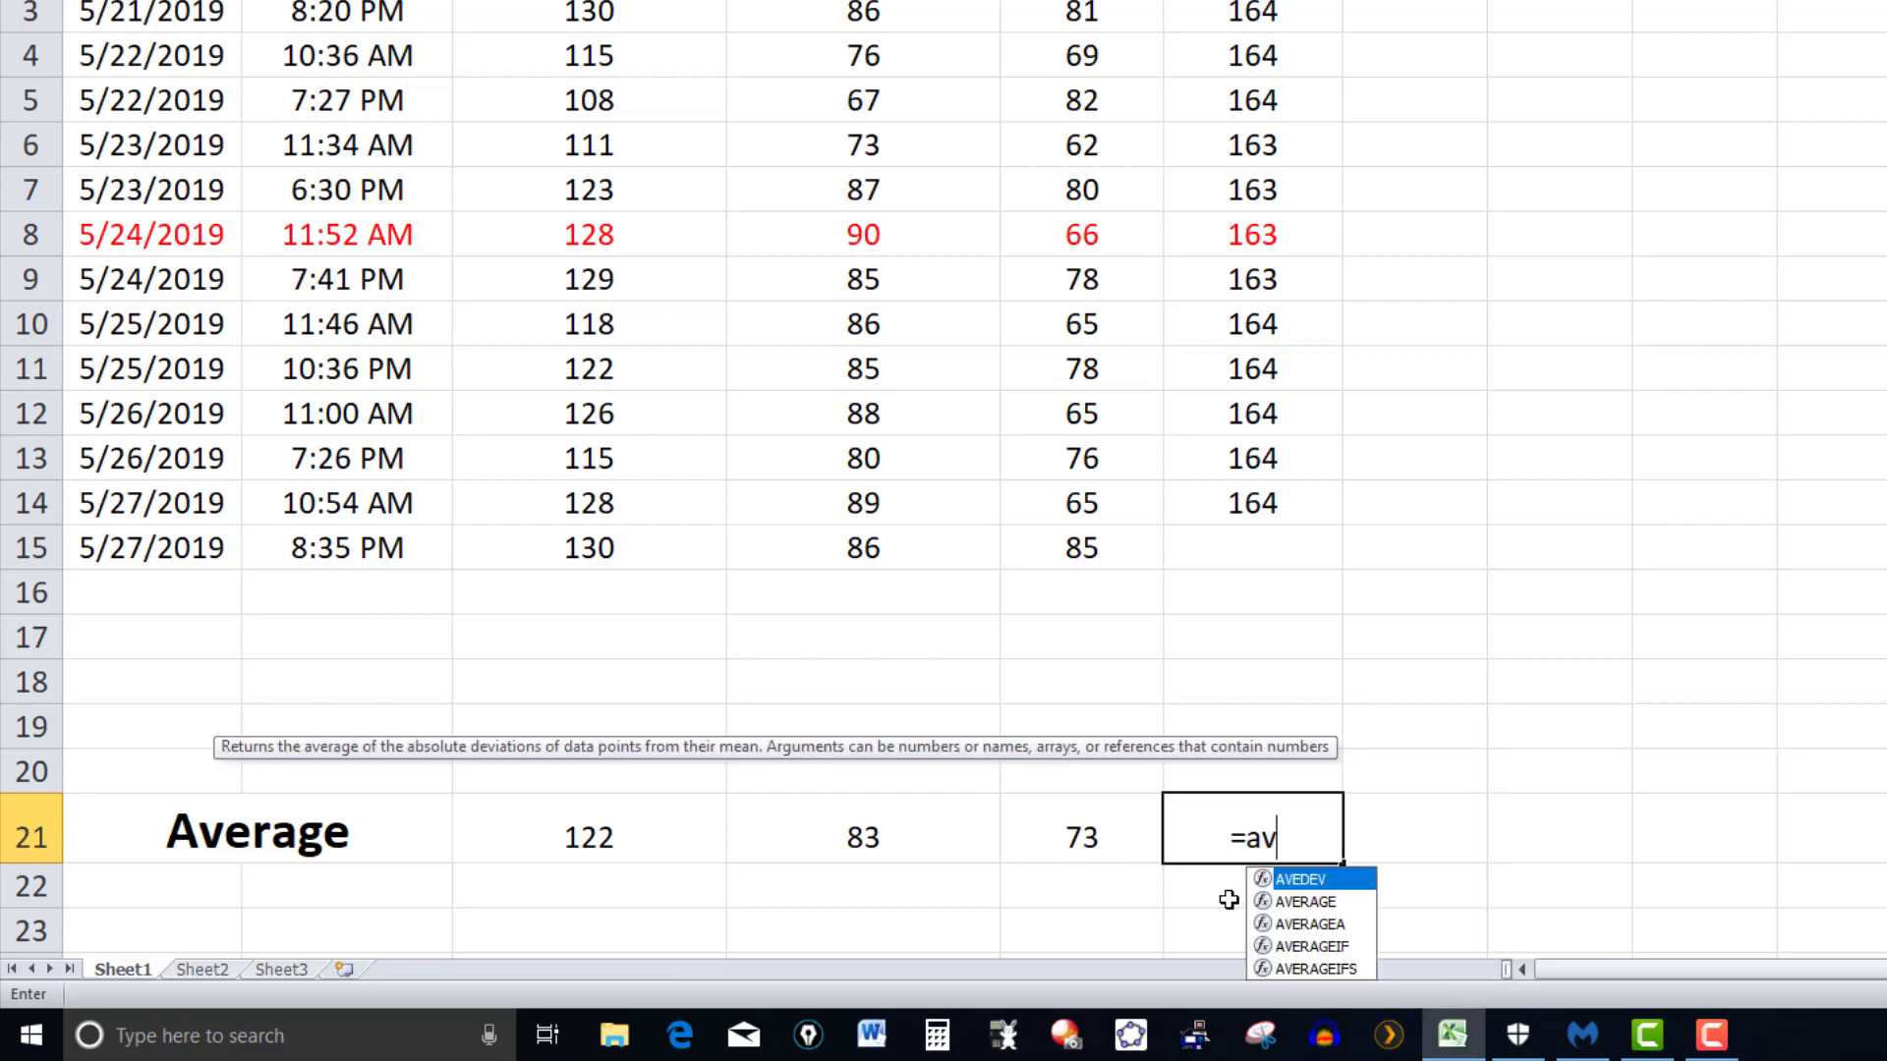
double_click(1318, 903)
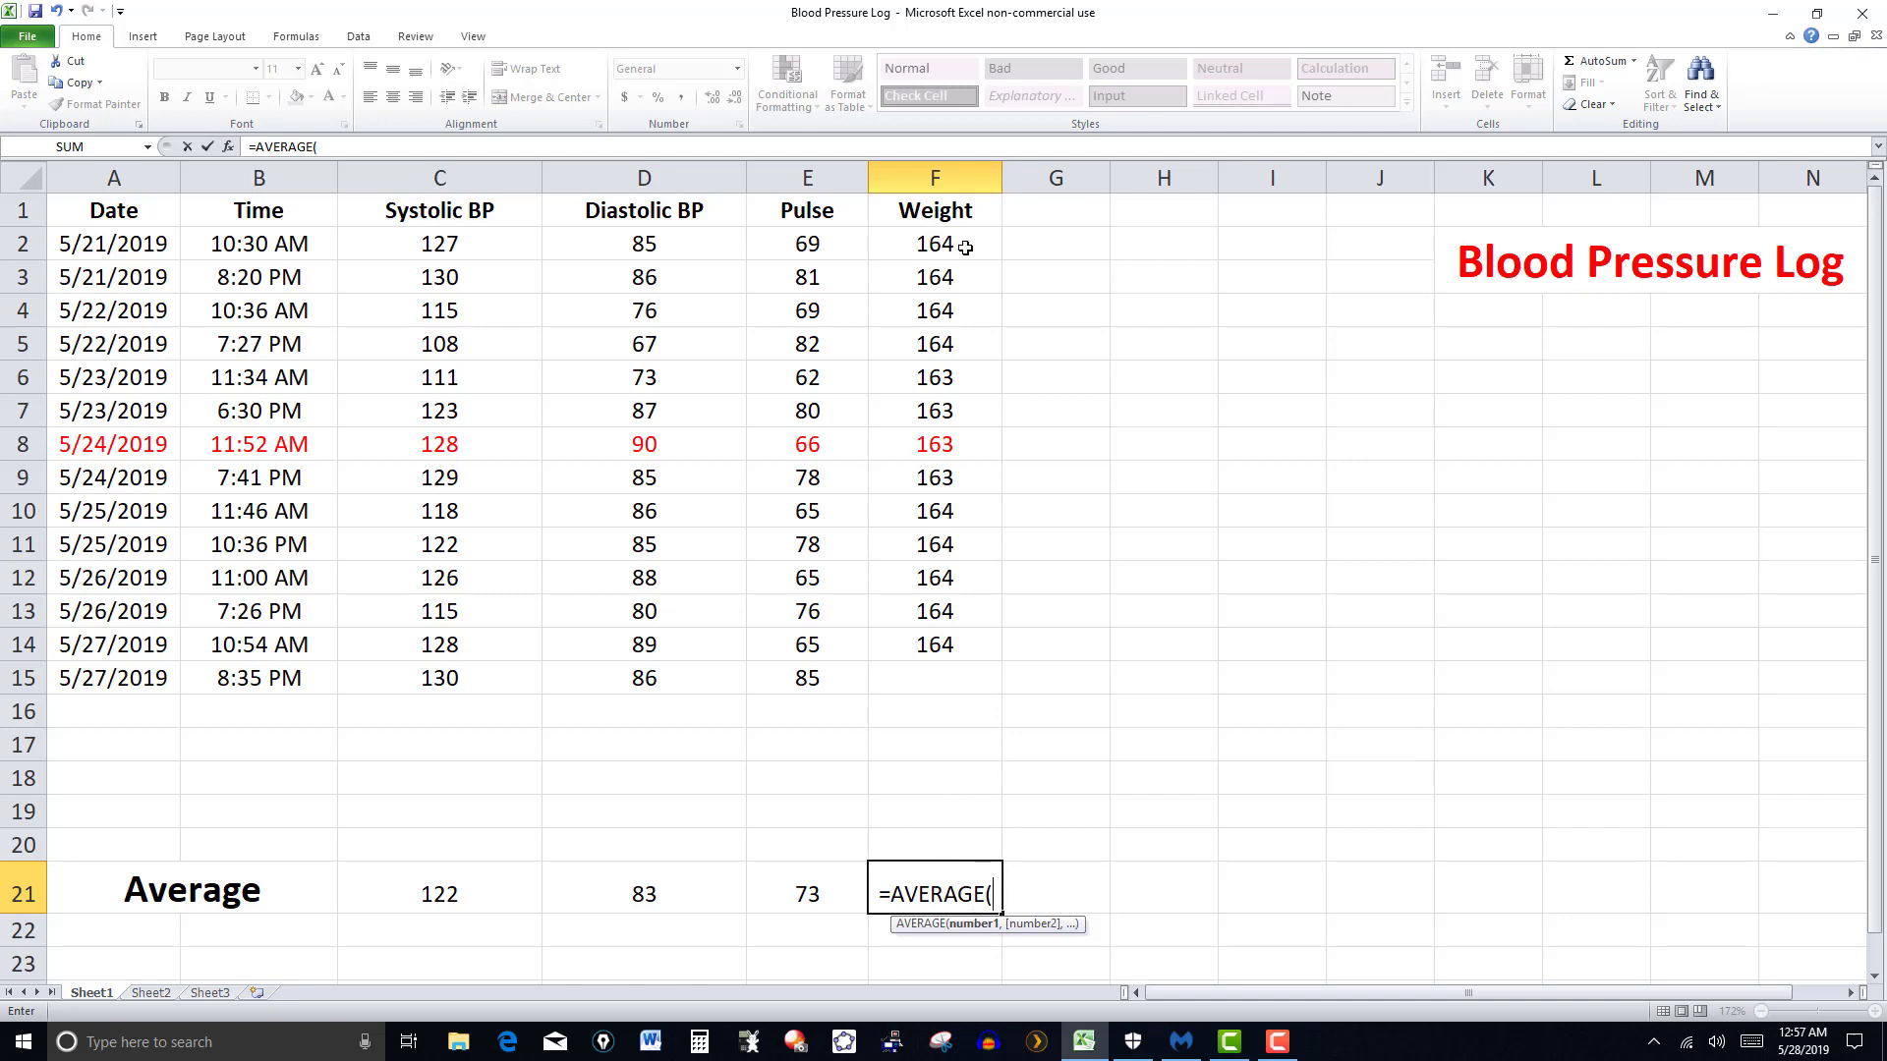
left_click_drag(973, 252, 969, 800)
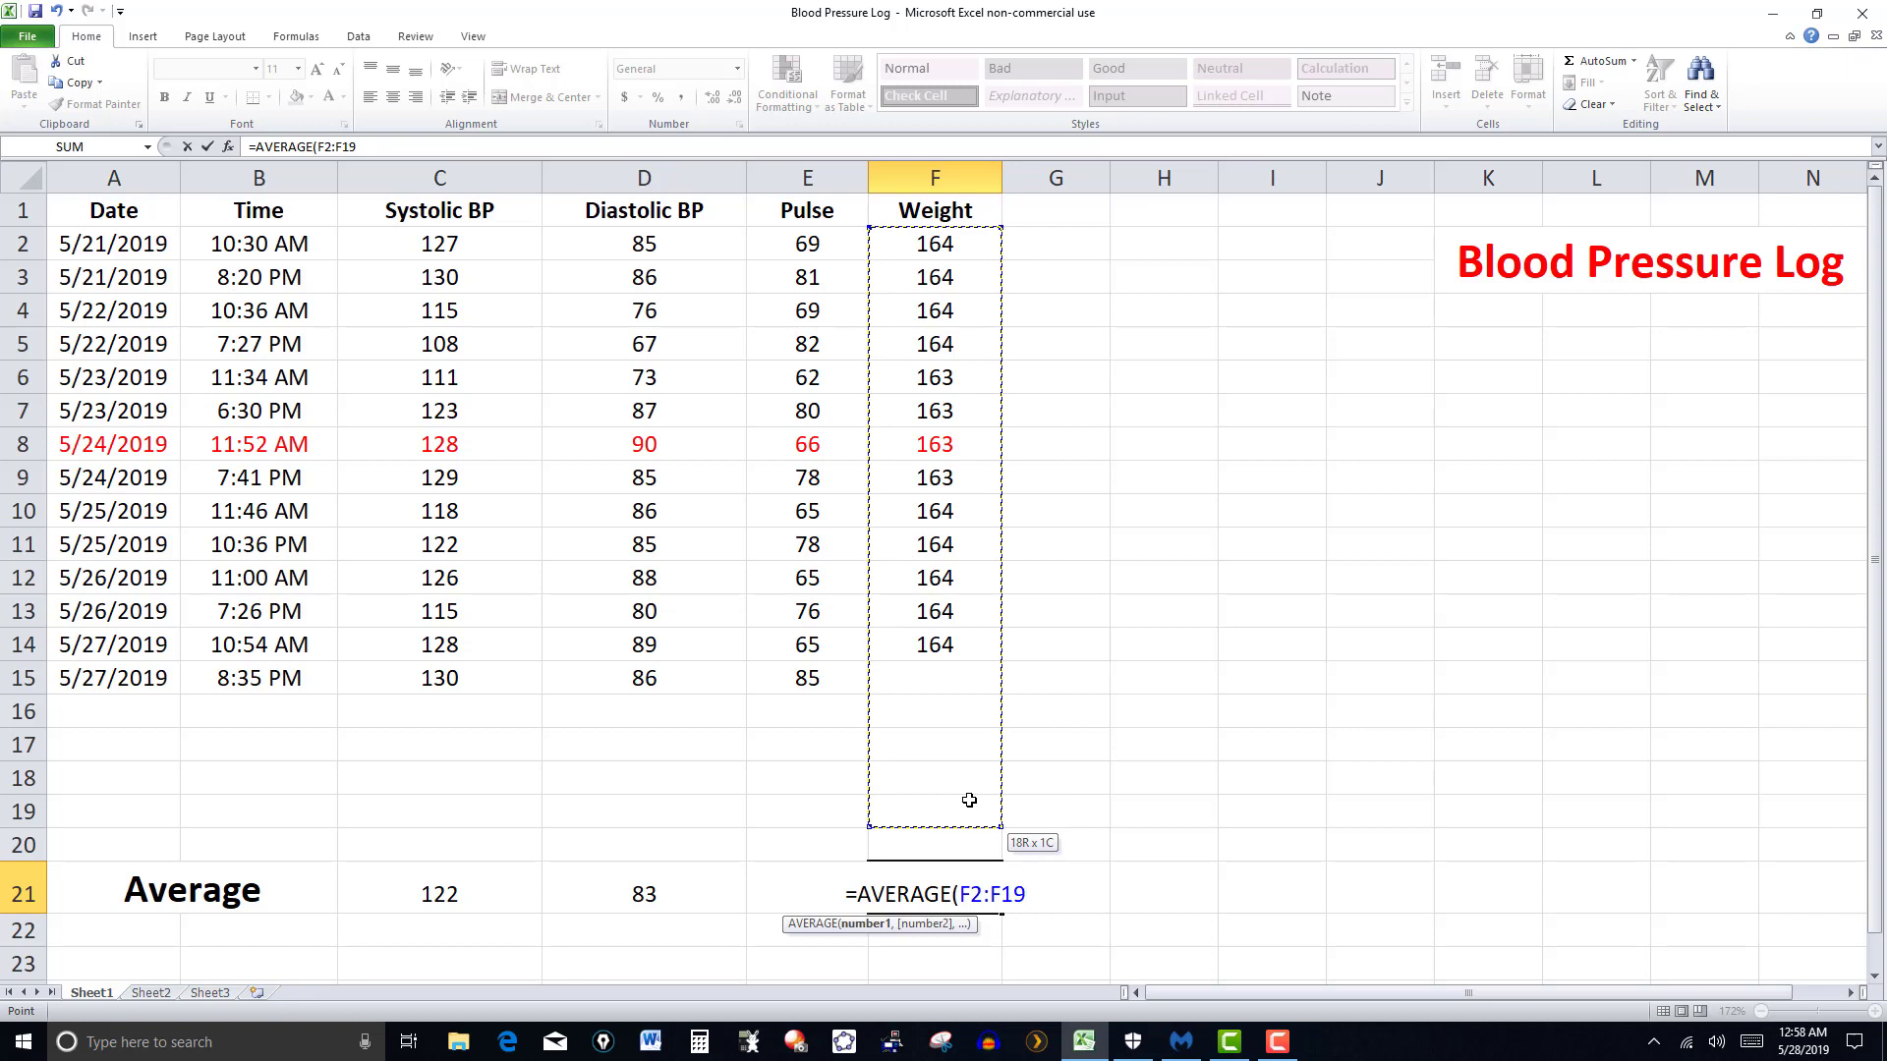
left_click_drag(969, 800, 970, 799)
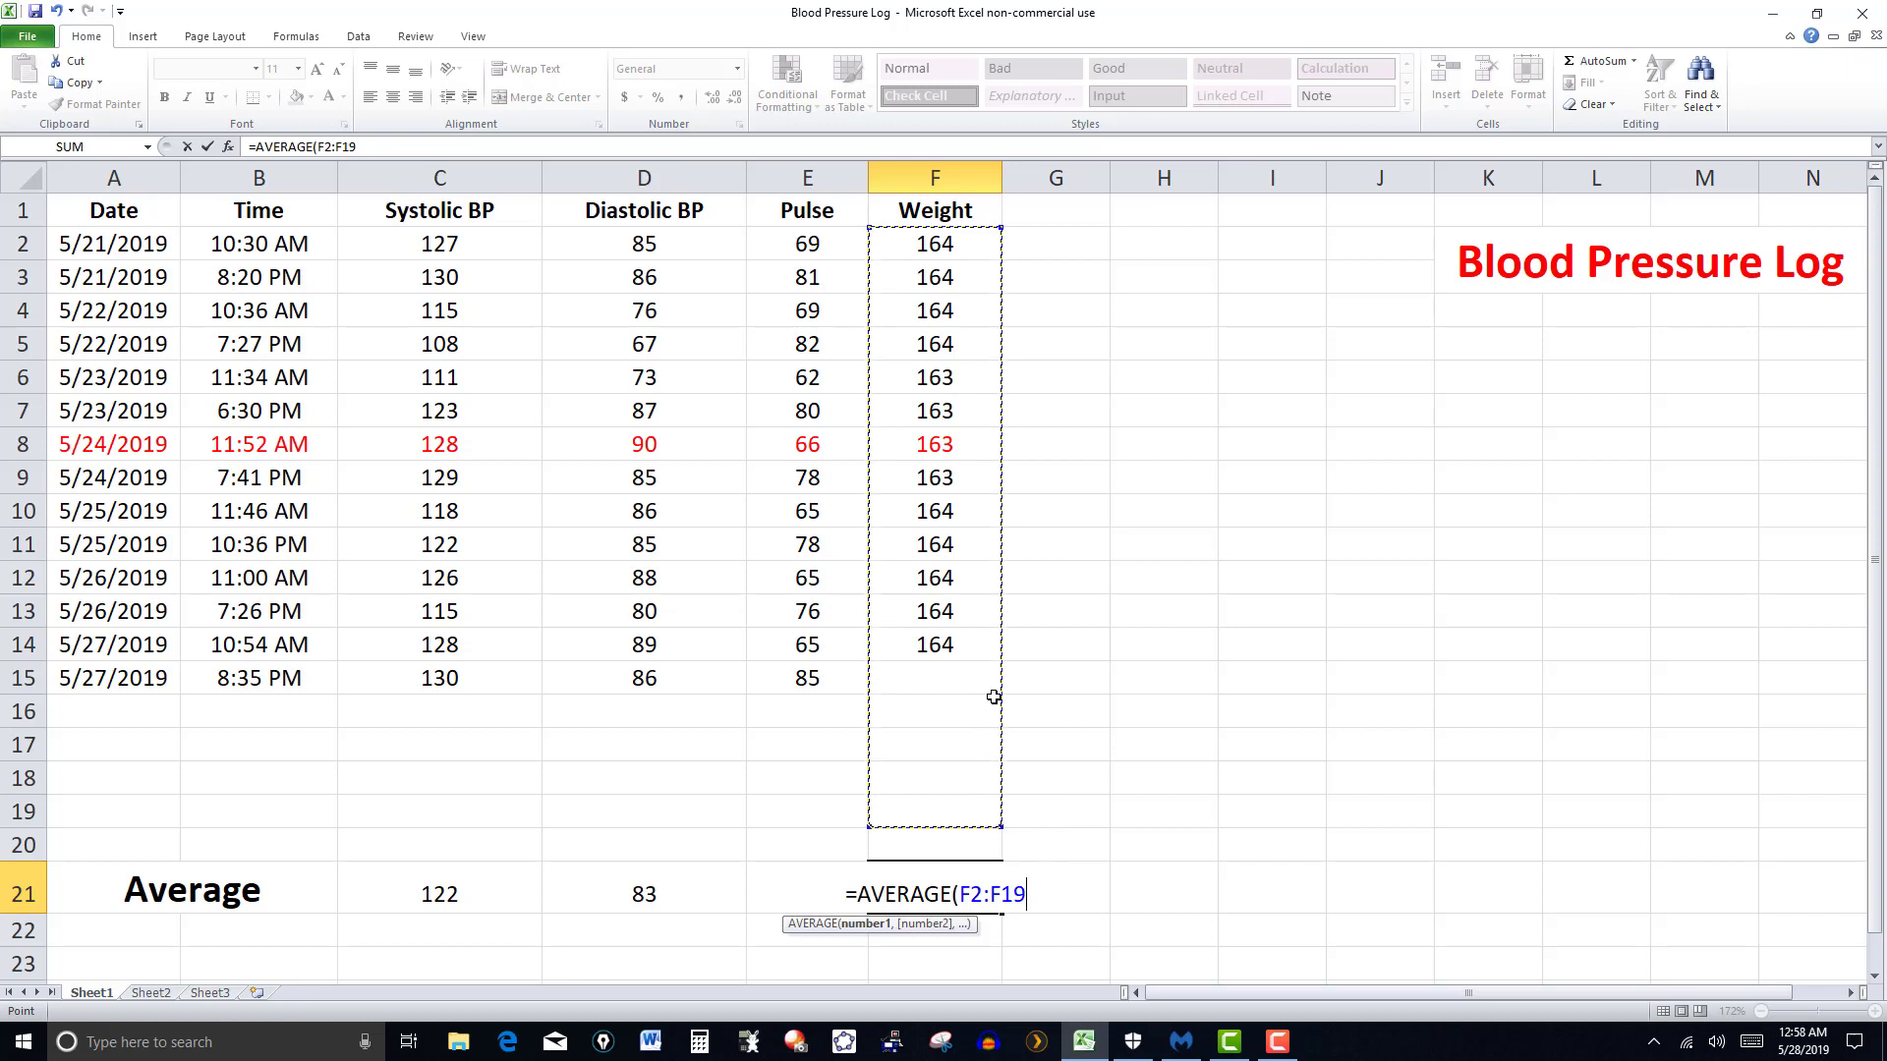
type(")")
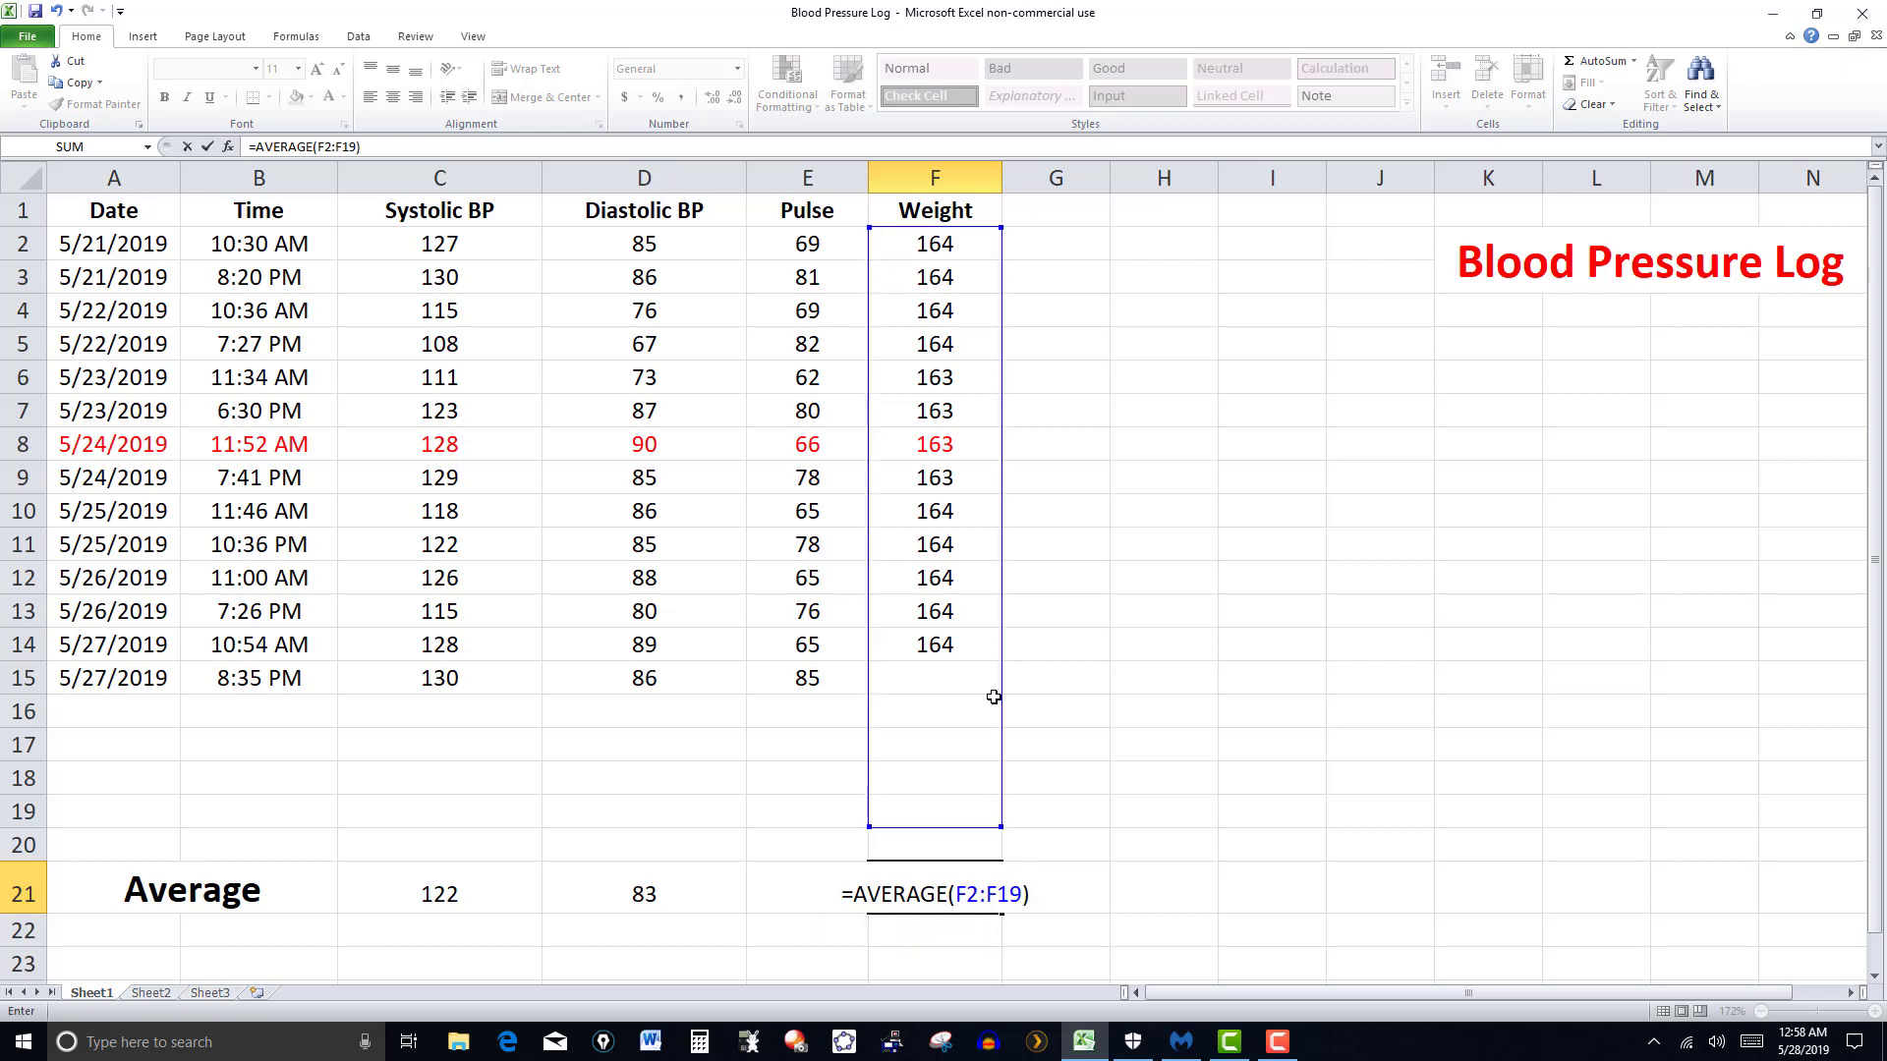
key("Return")
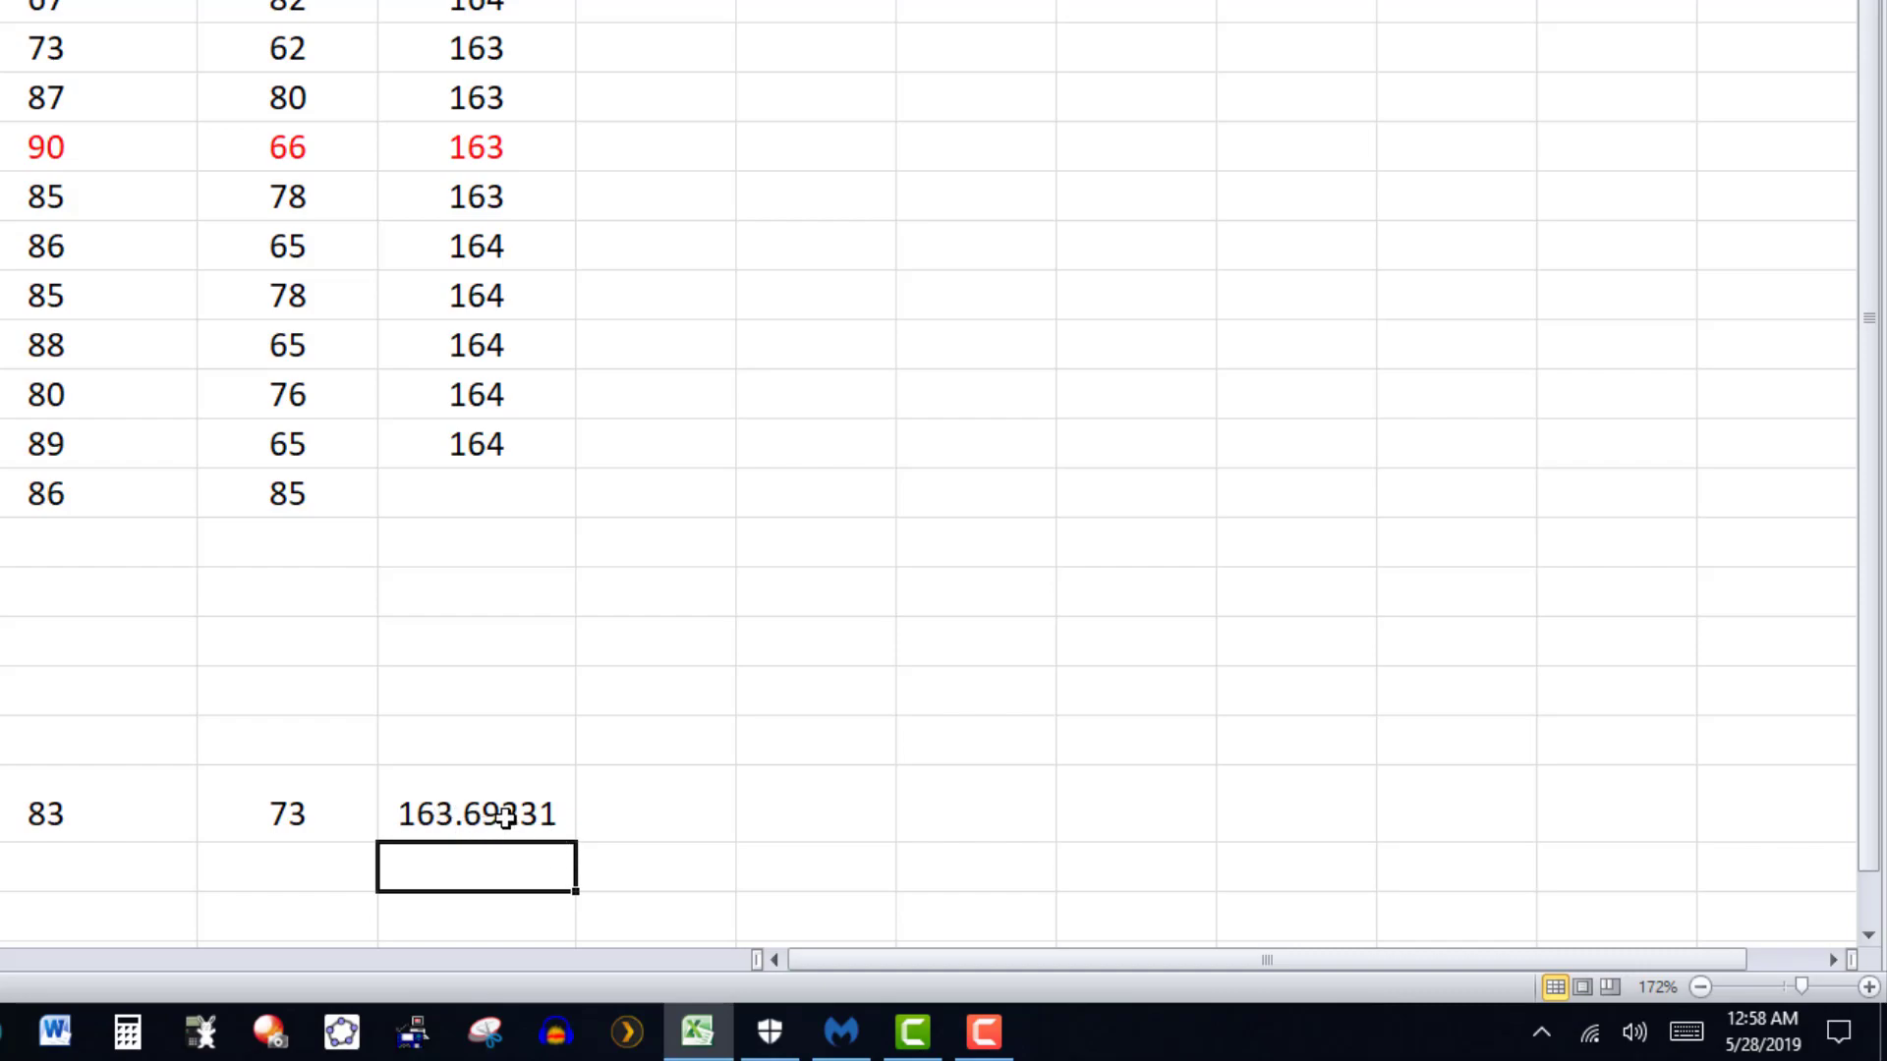
left_click(504, 818)
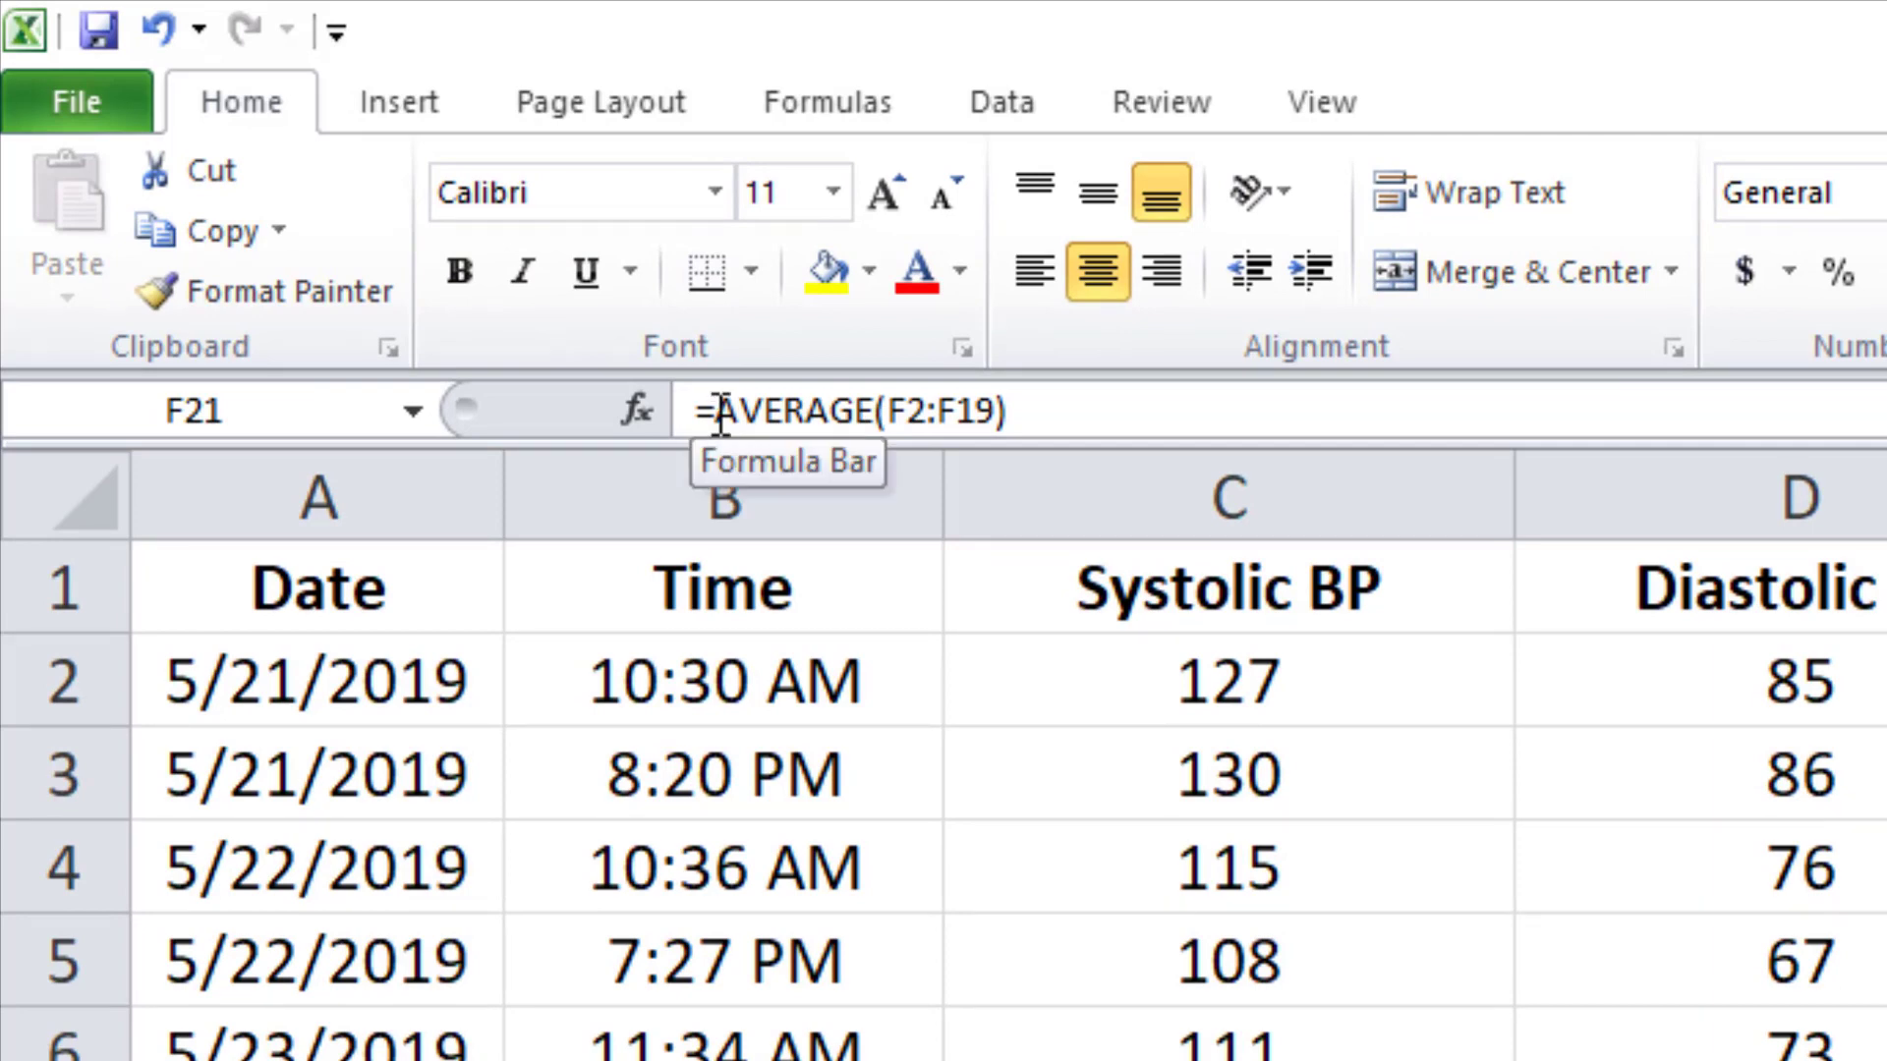
- Change the F21 formula to =ROUND(AVERAGE(F2:F19),0) so it displays 164
left_click(720, 413)
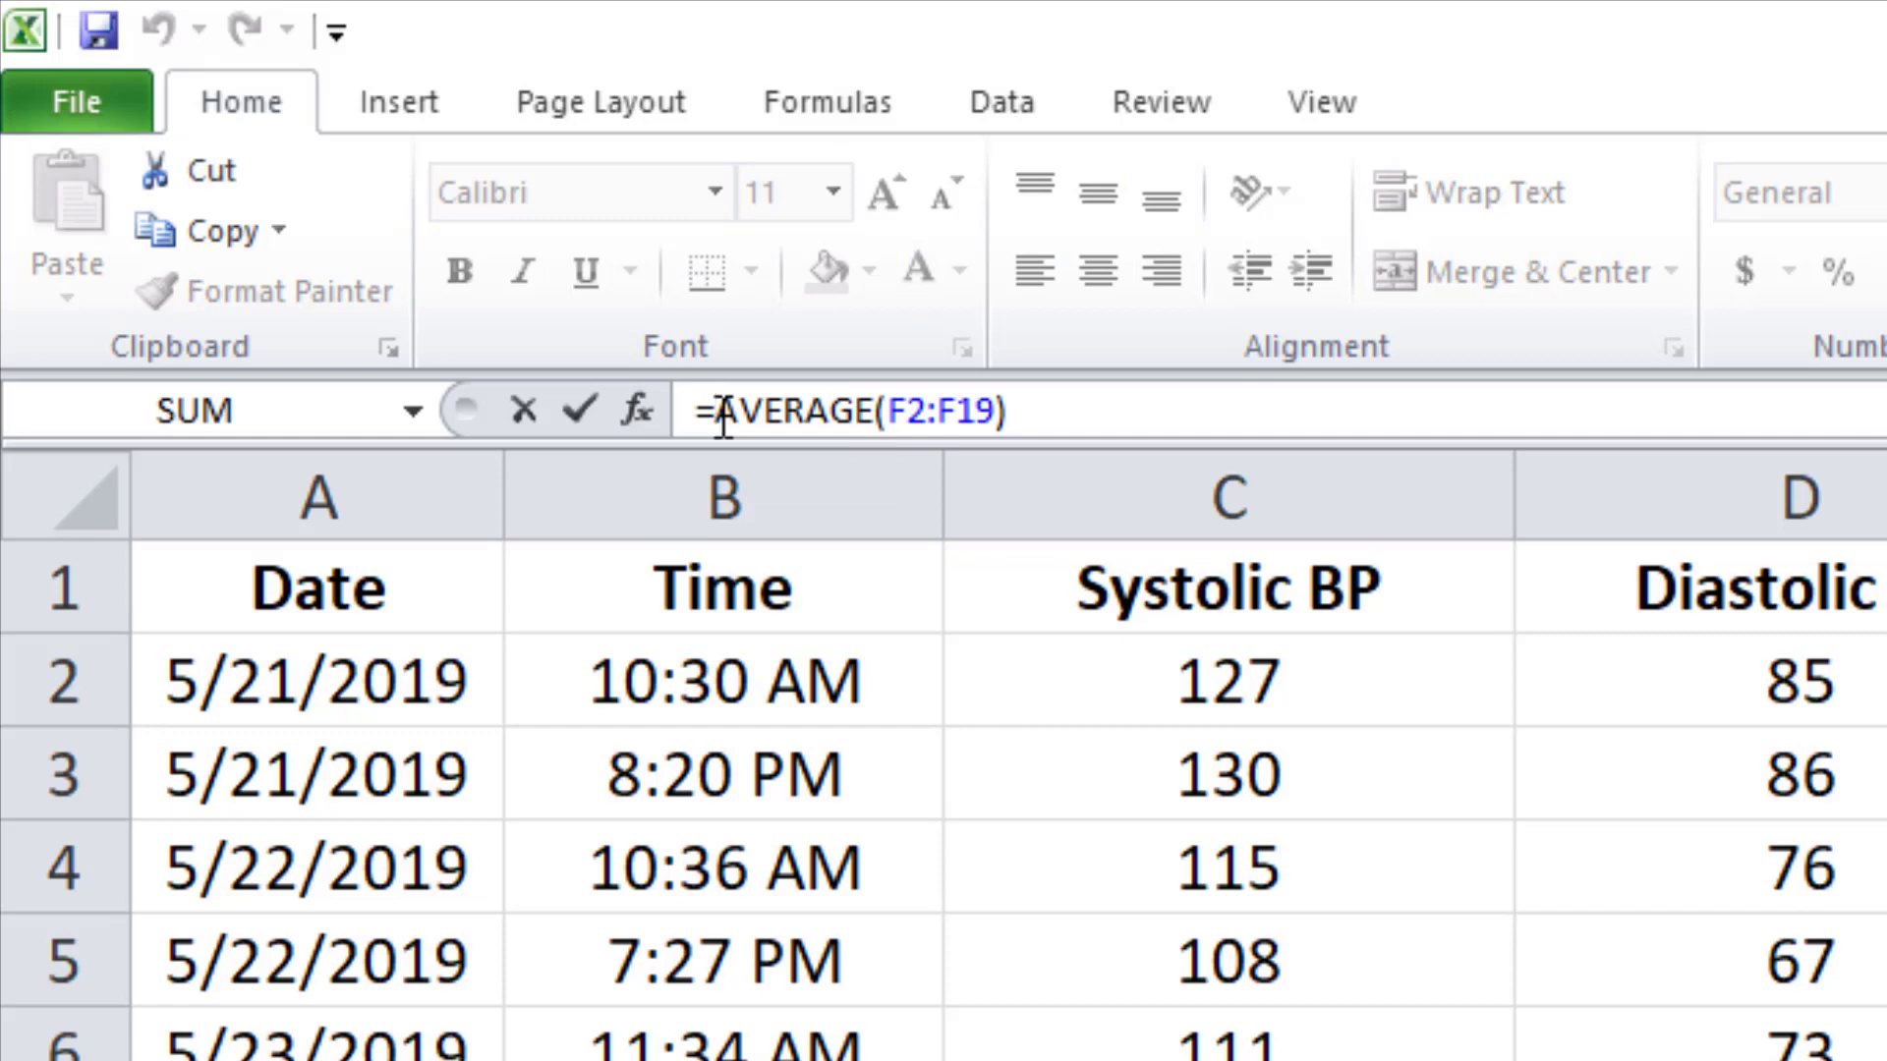
type("roun")
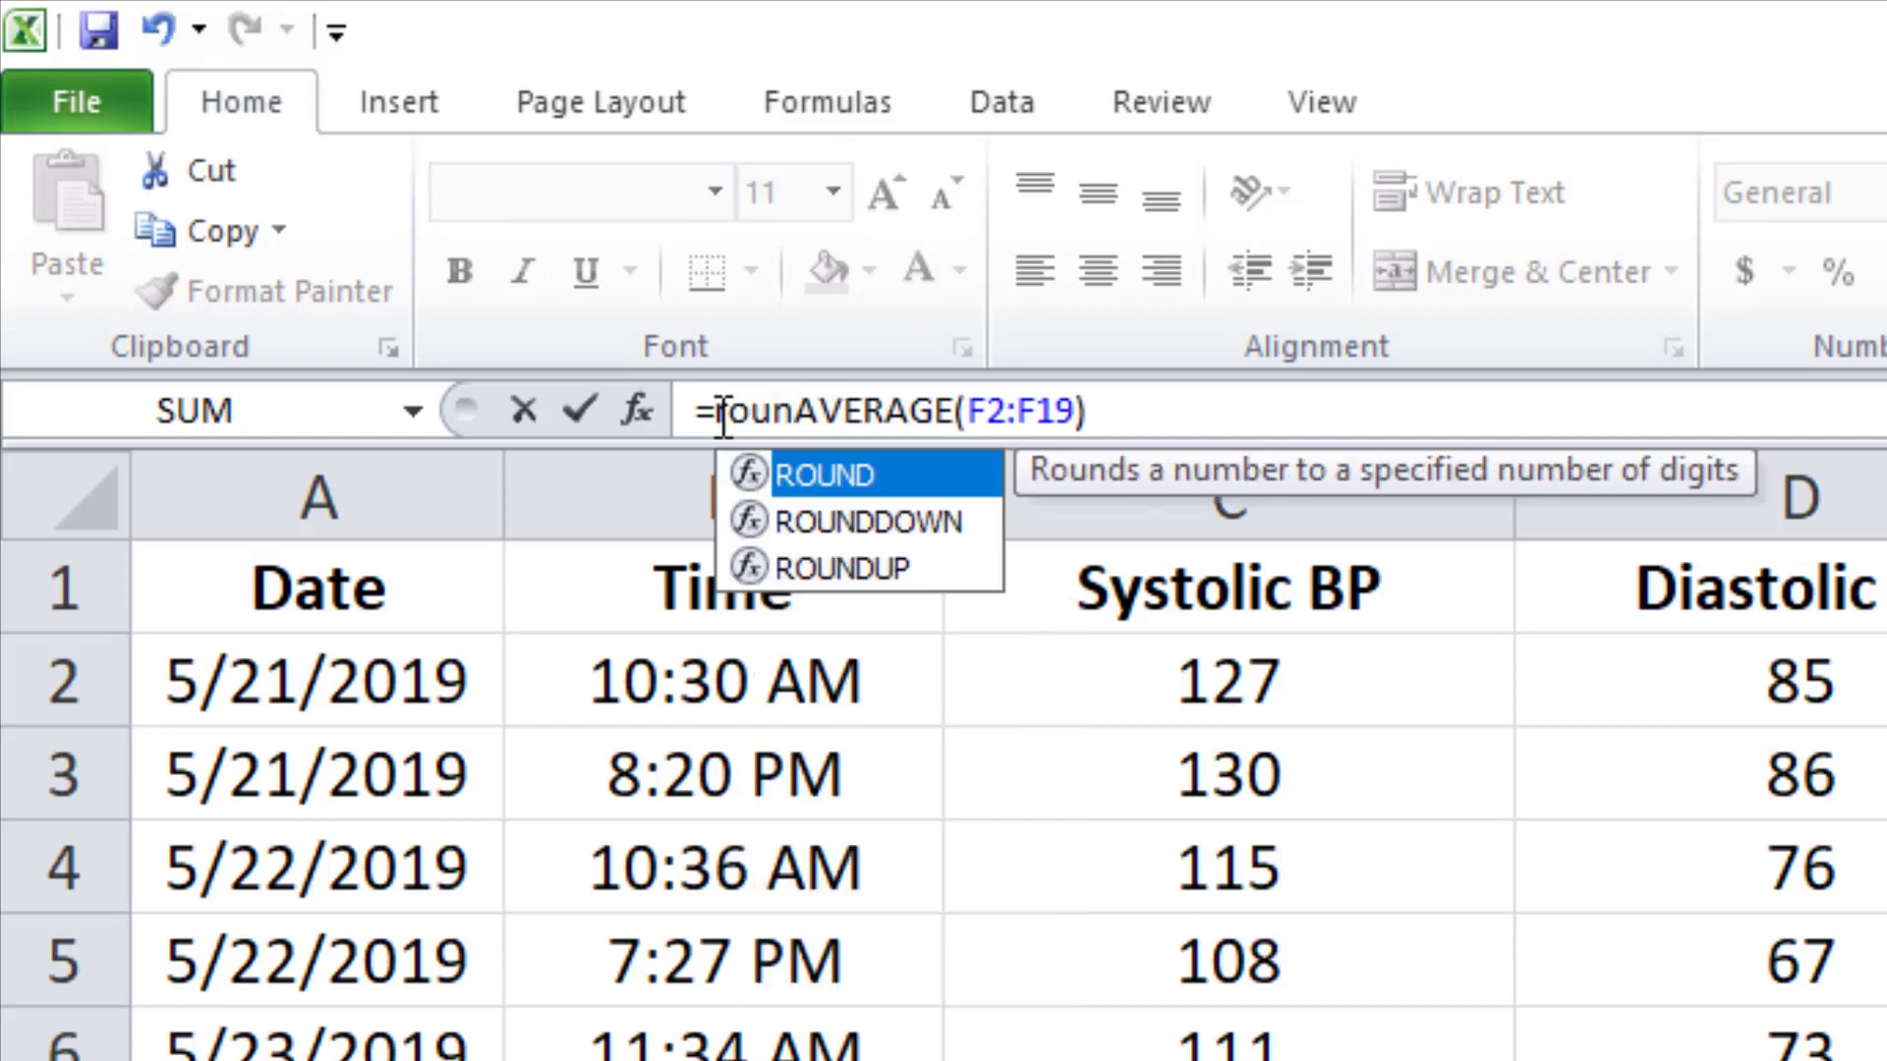
type("d")
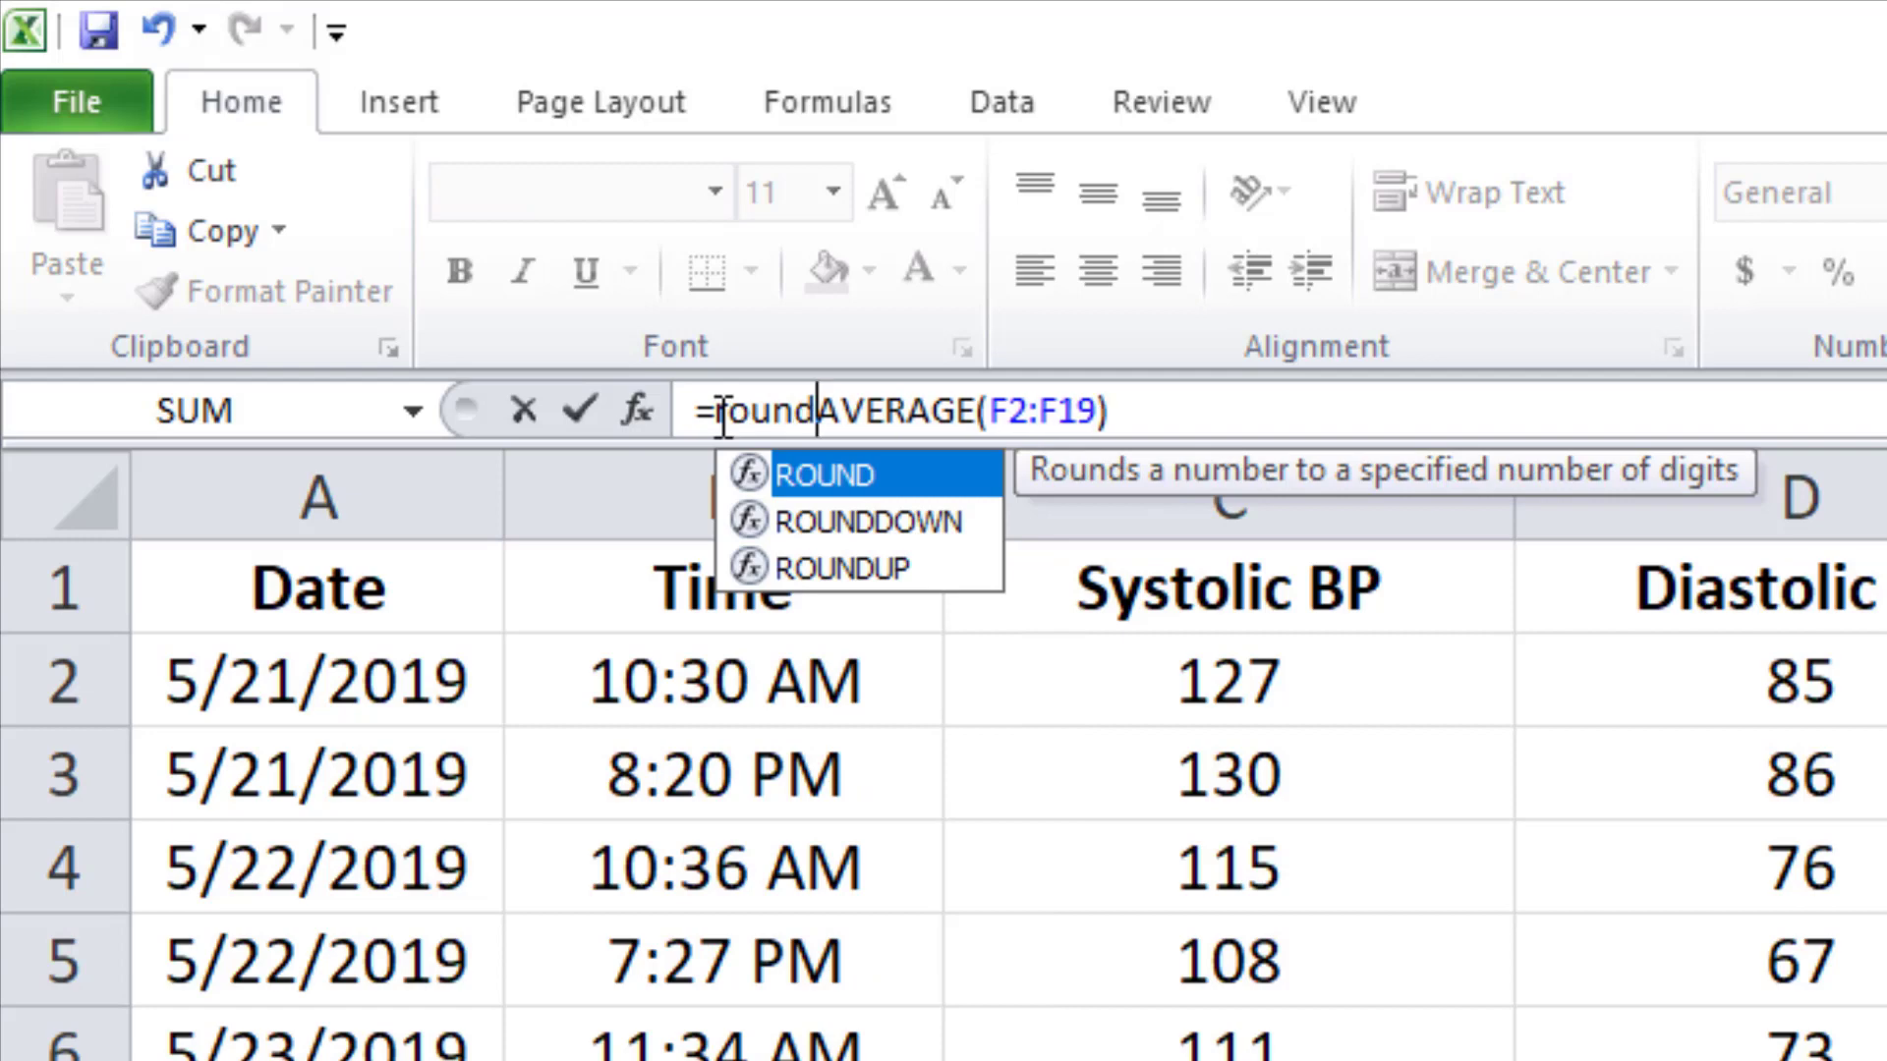
double_click(844, 474)
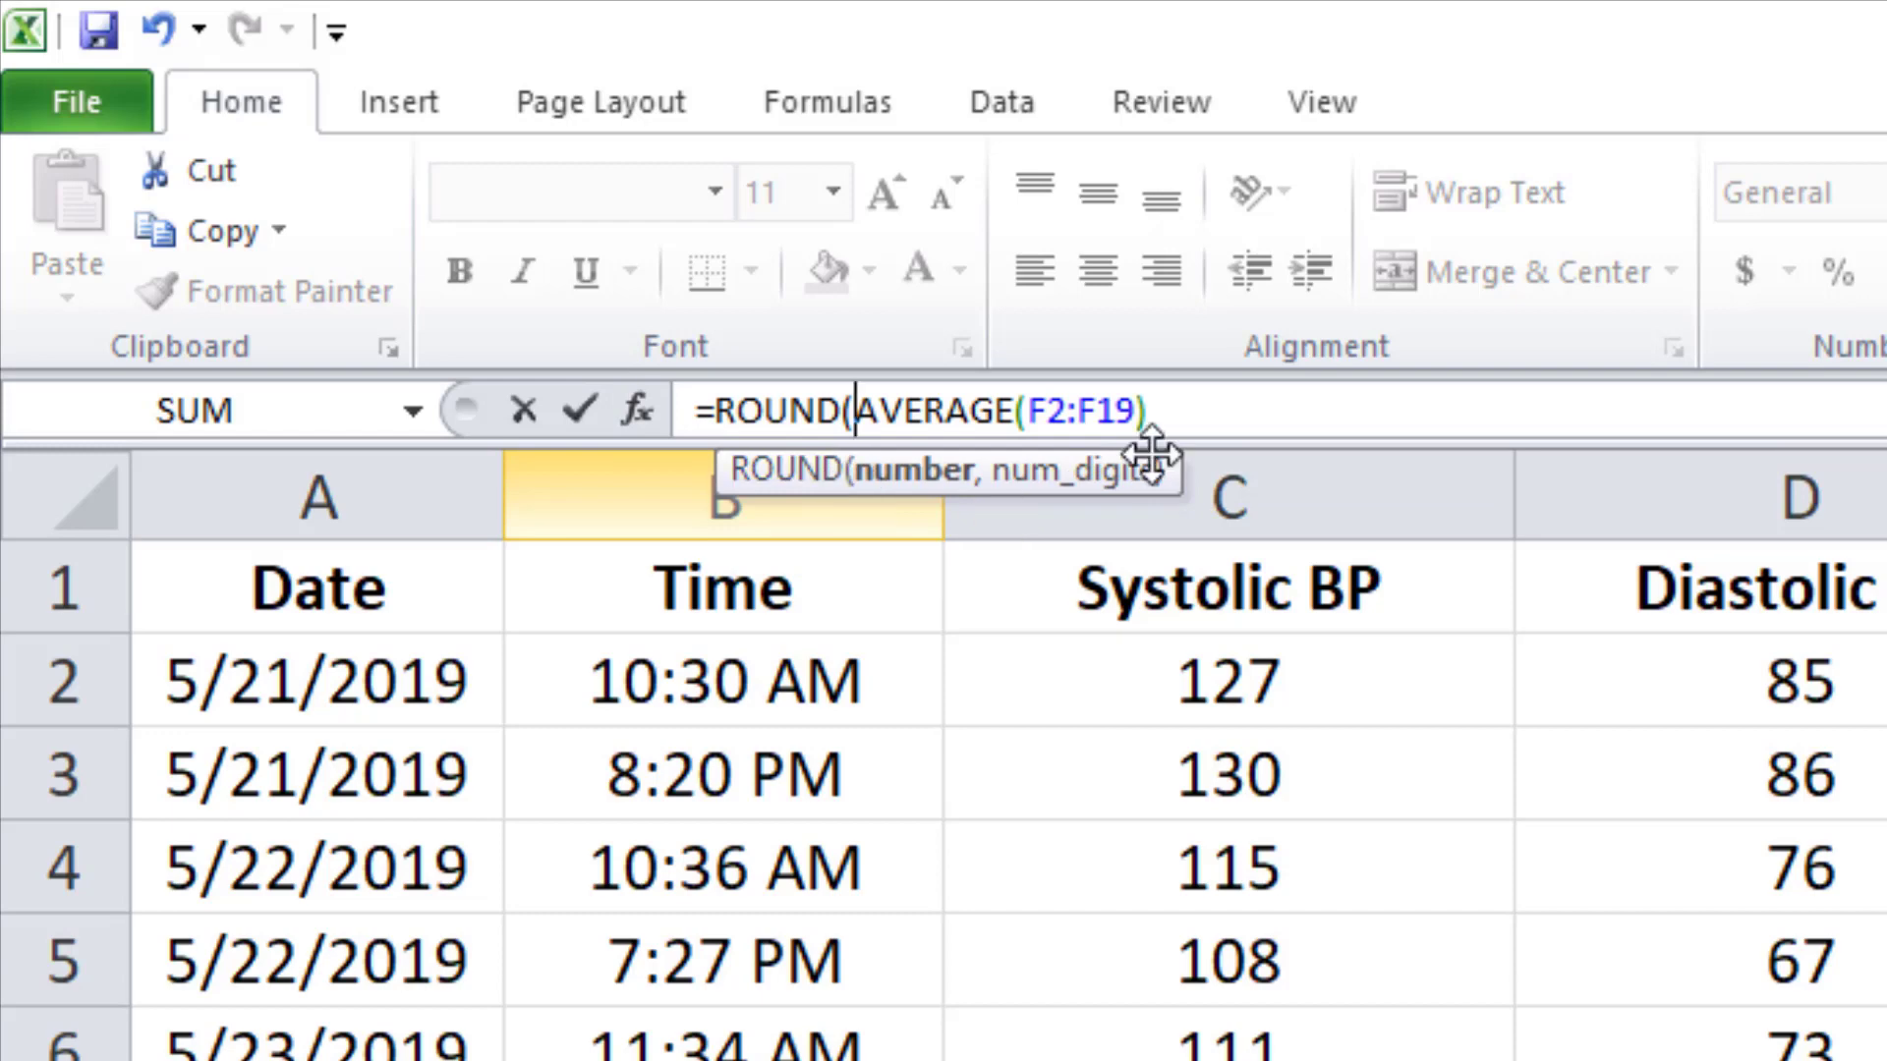
left_click(1223, 417)
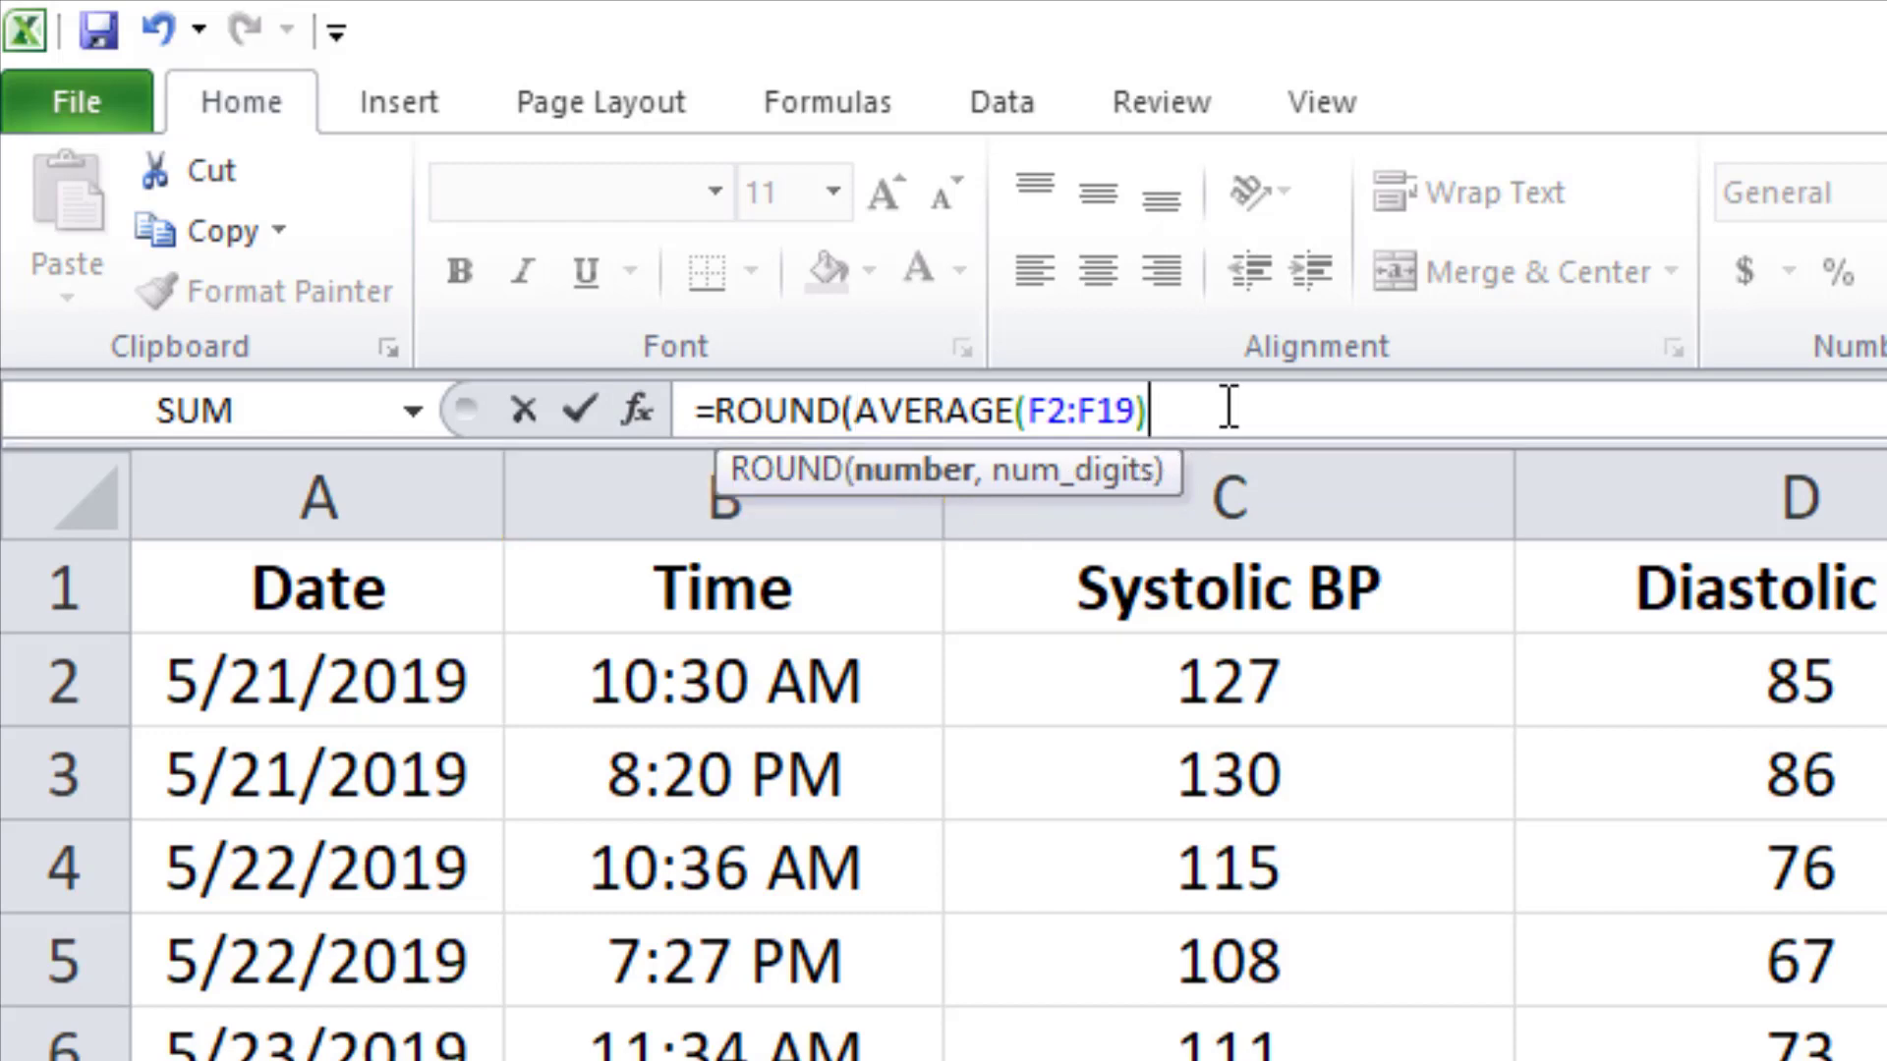
type(",")
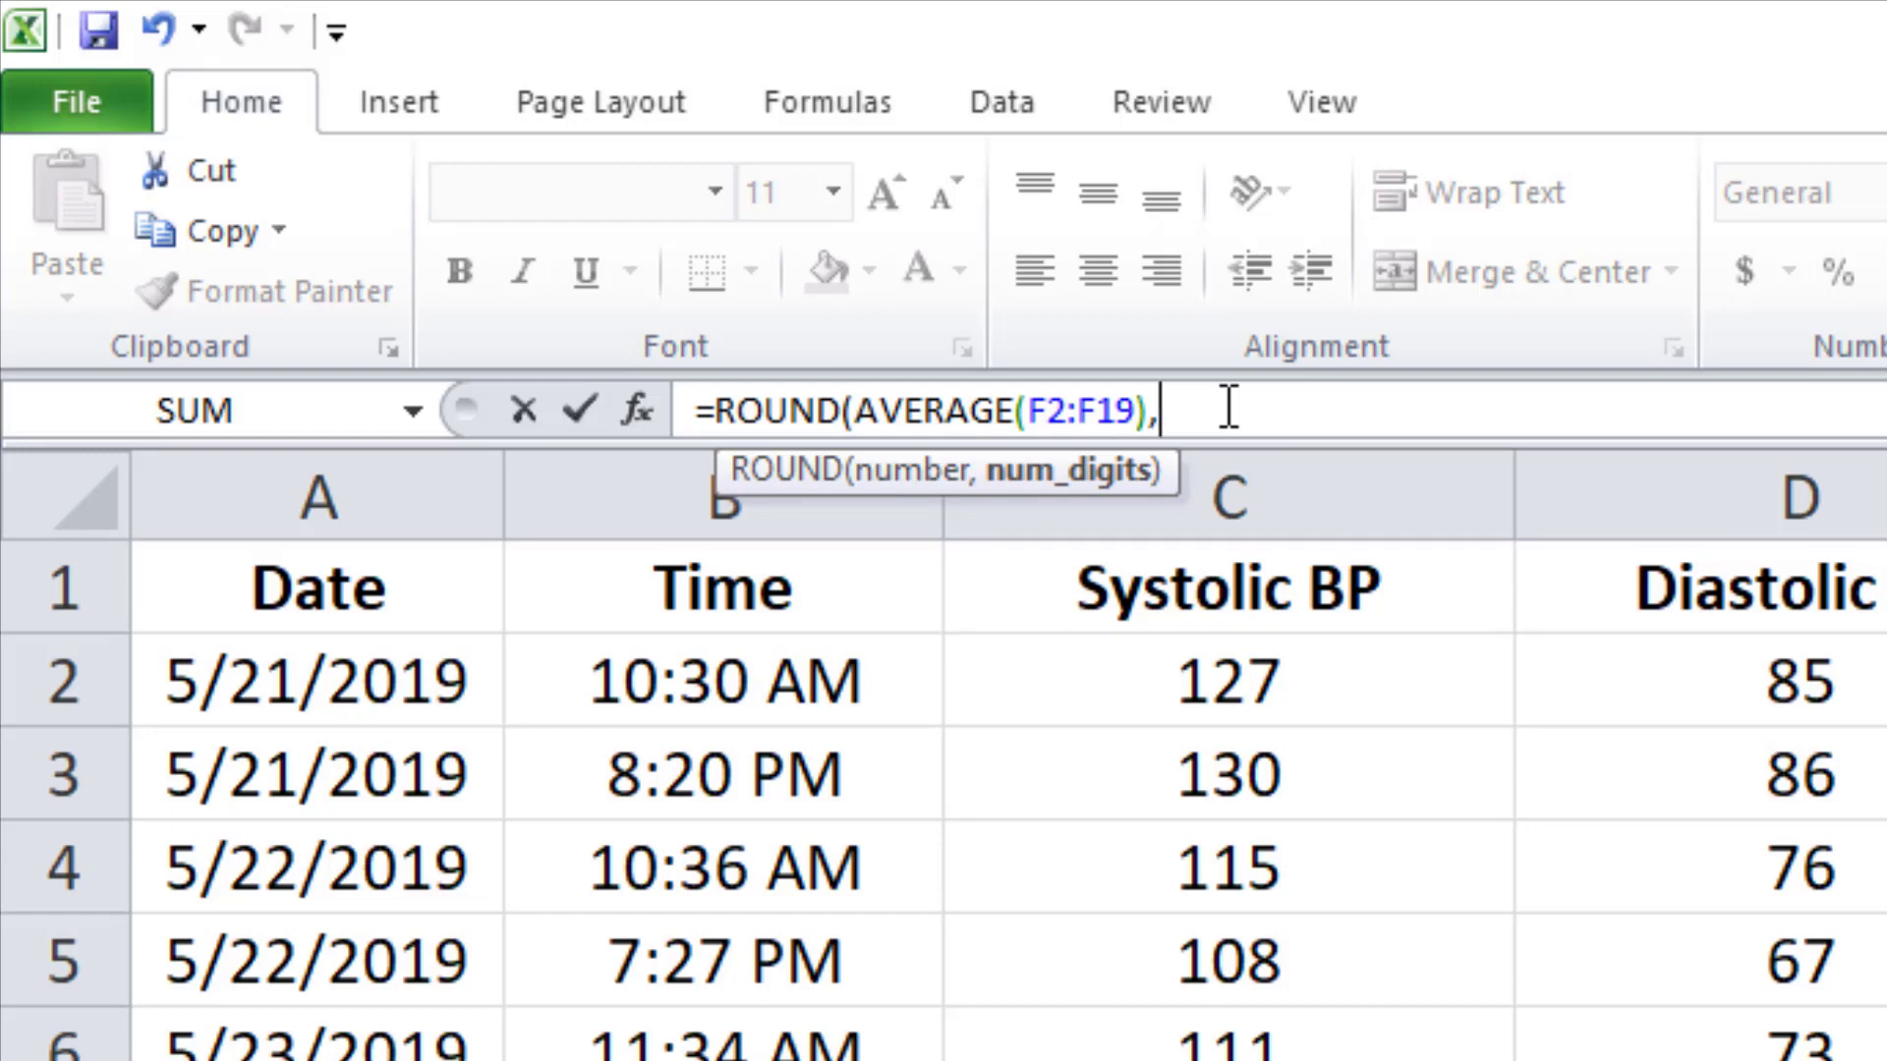
type("0)")
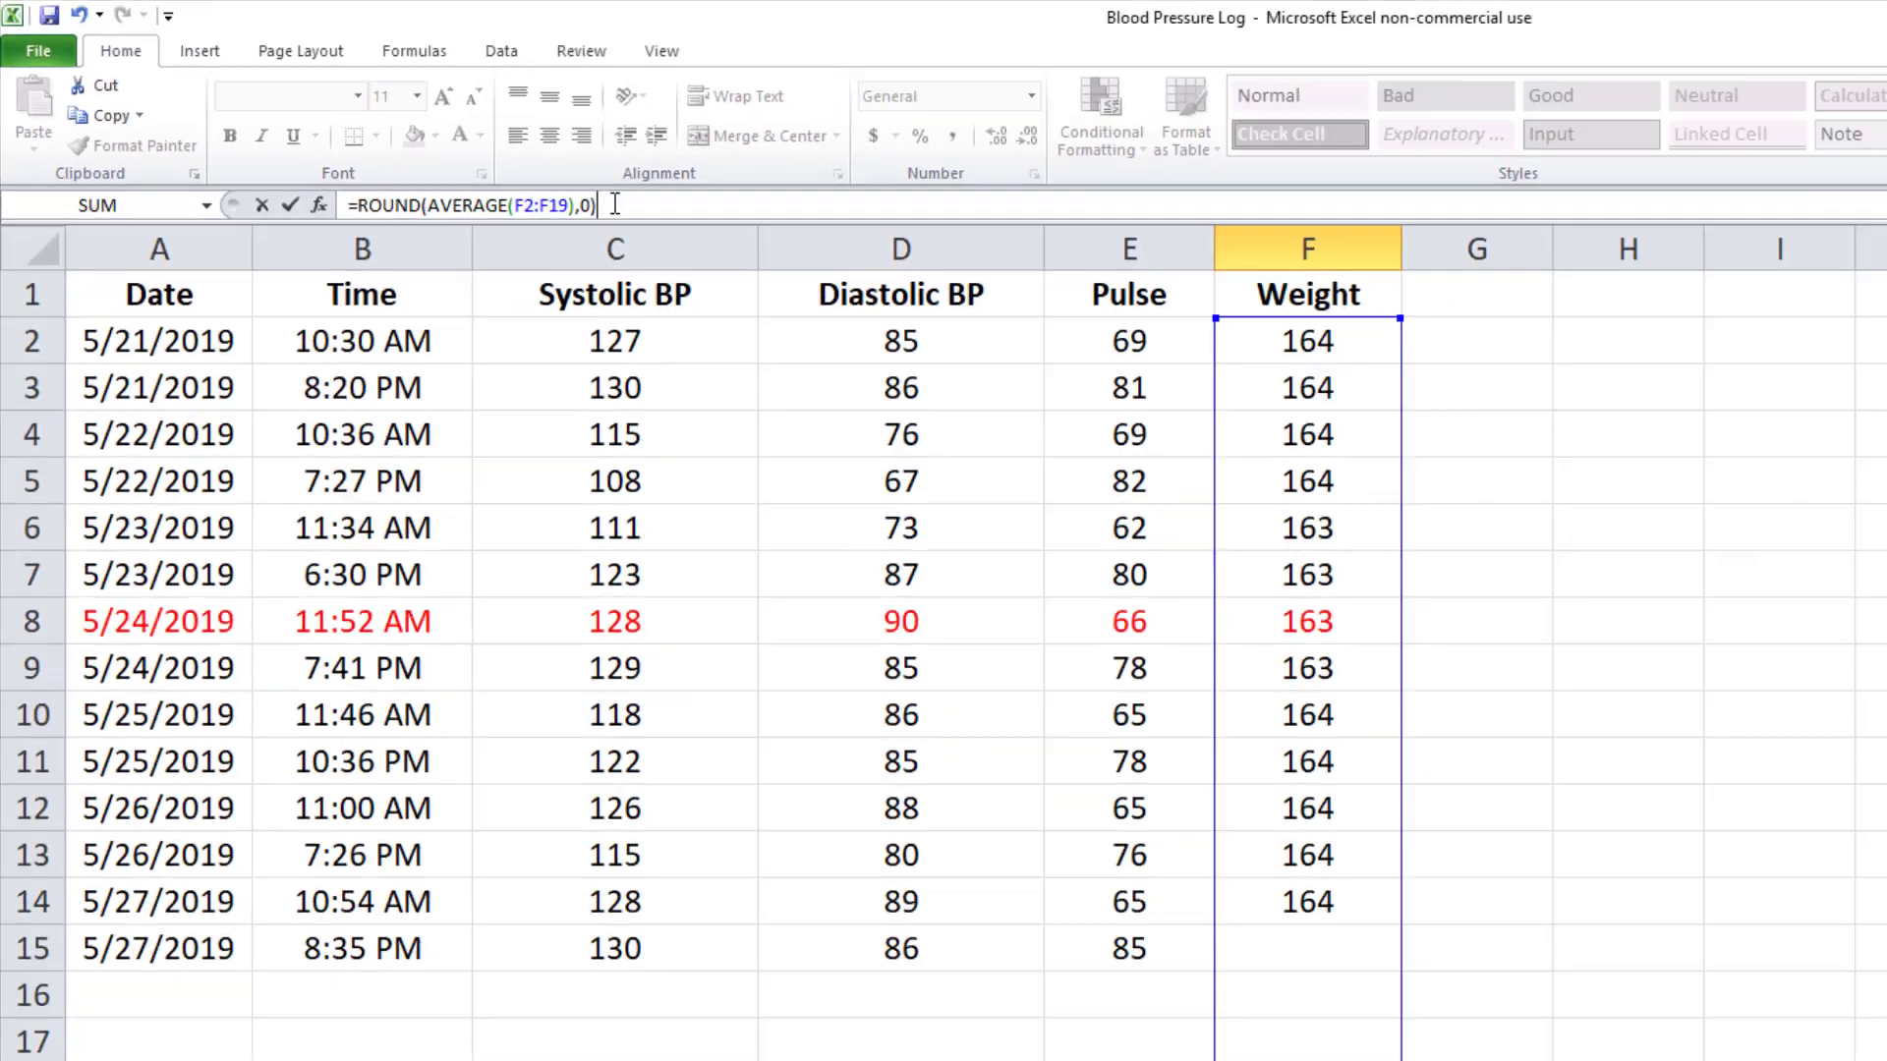
key("Return")
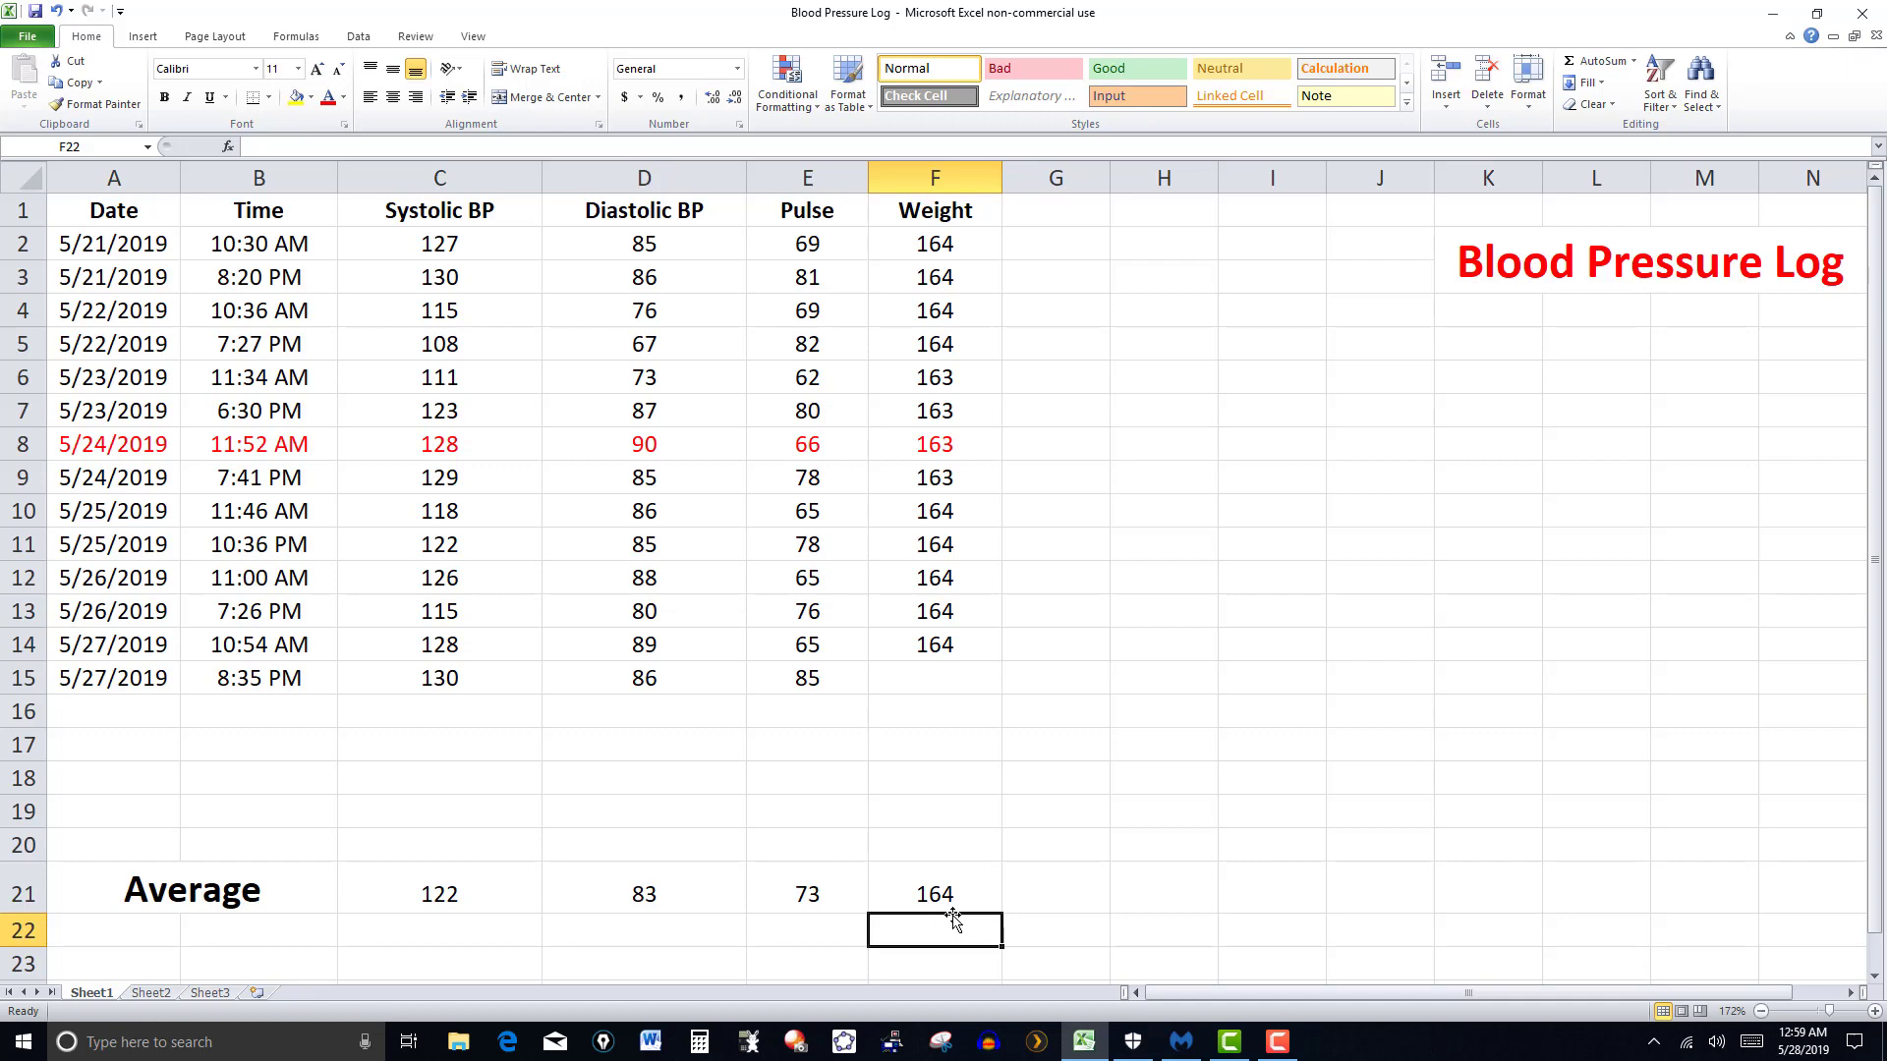
- Test the Weight average with 300 in F15, then replace it with 164
left_click(930, 685)
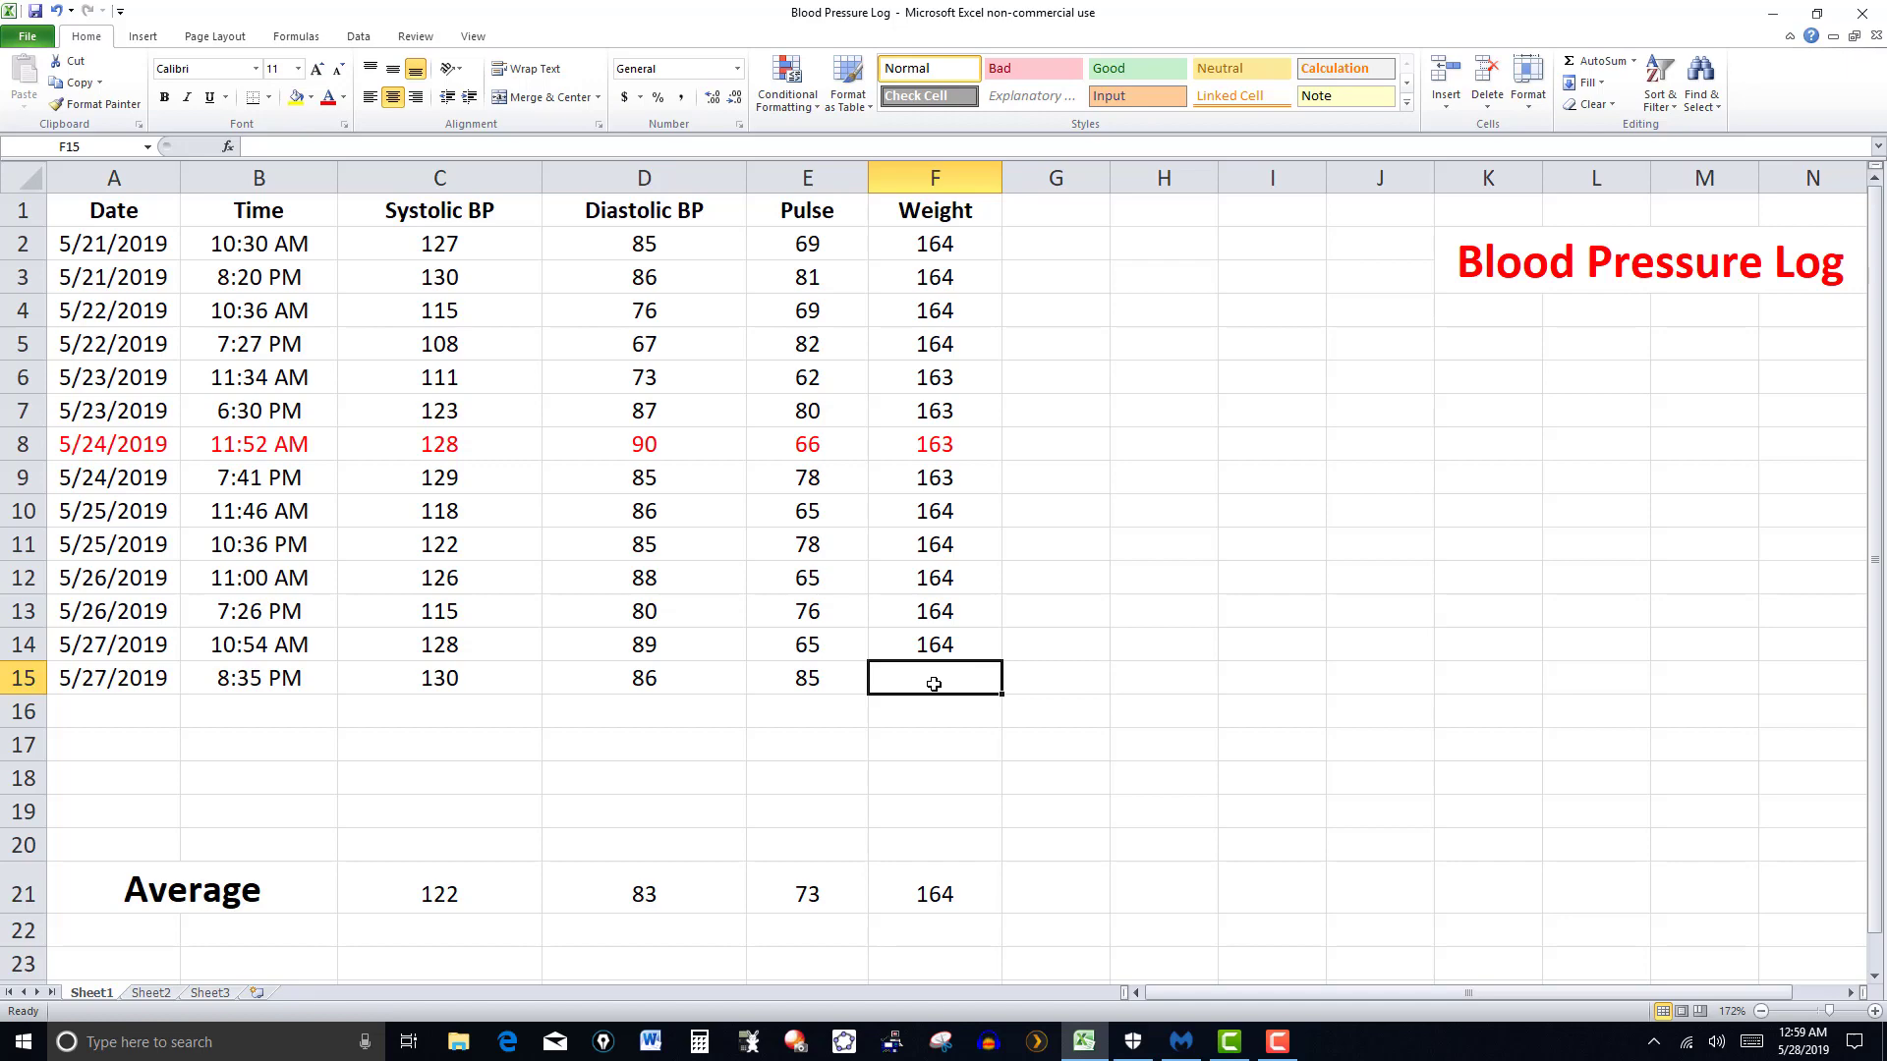
type("300")
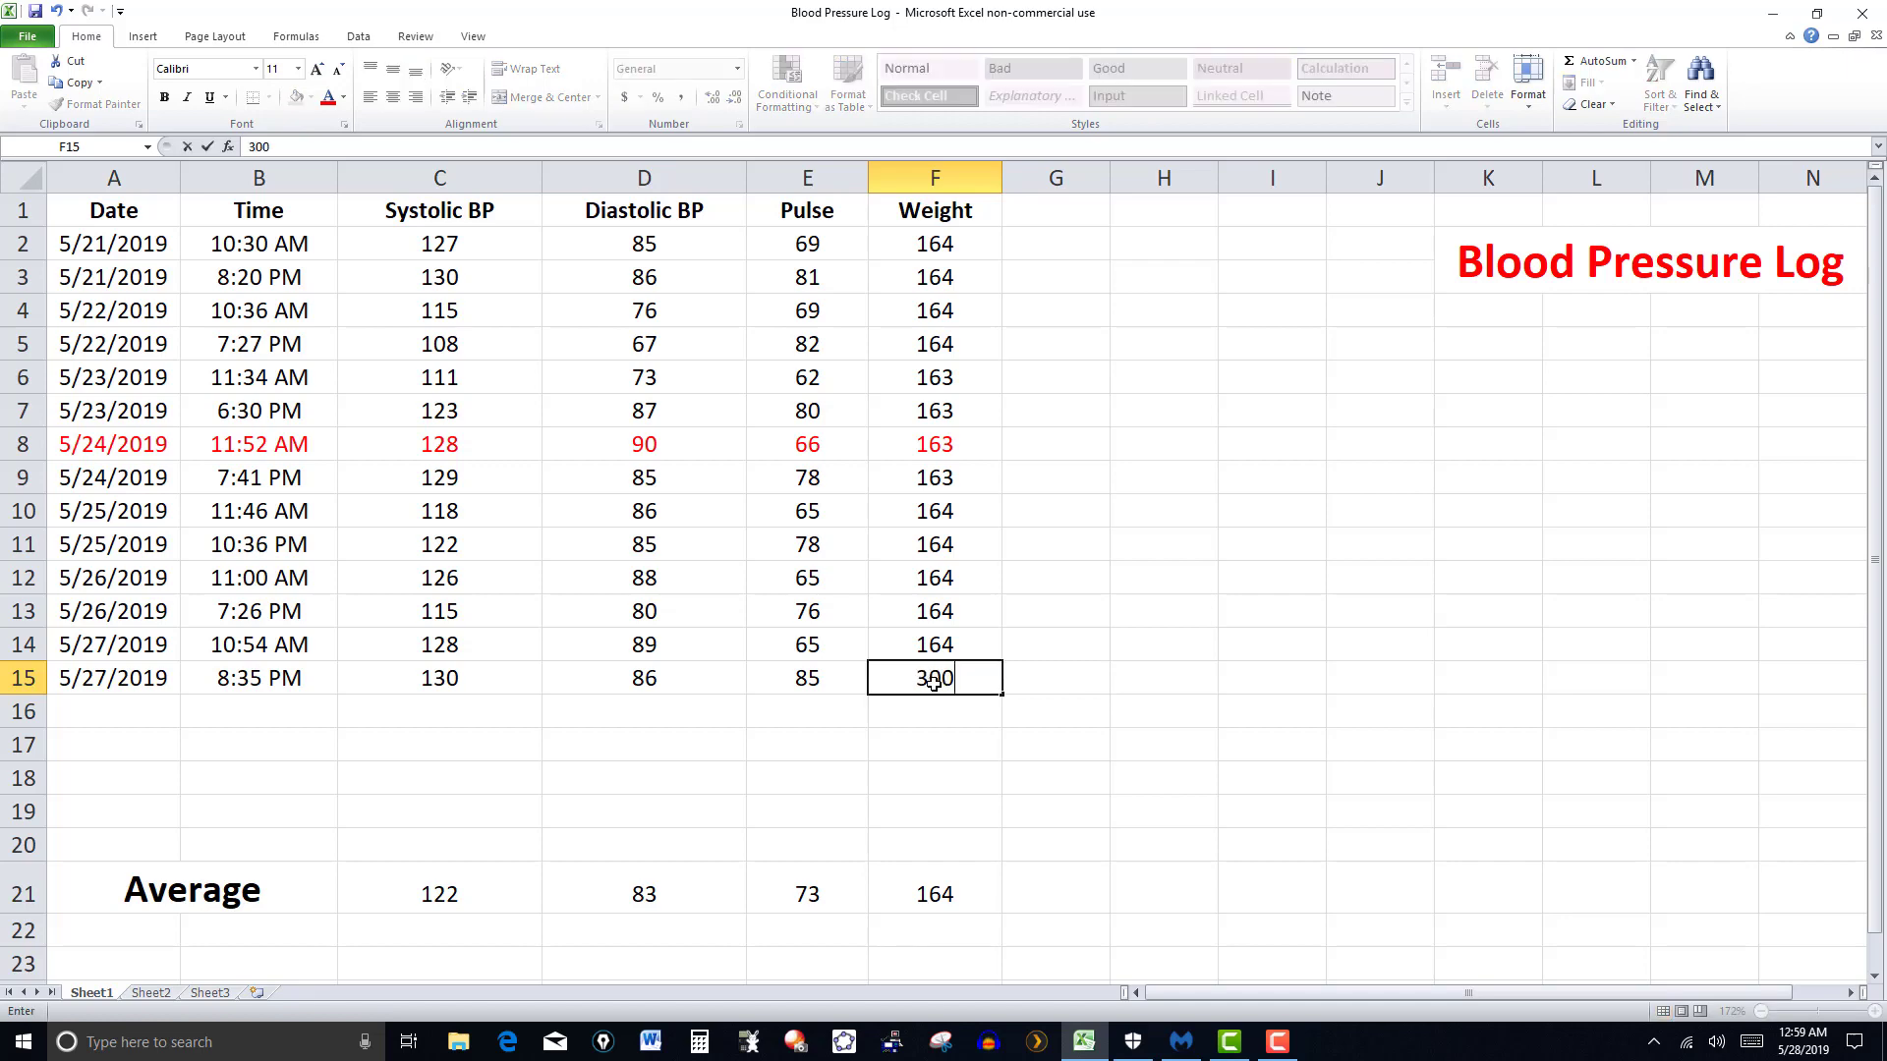
left_click(1085, 794)
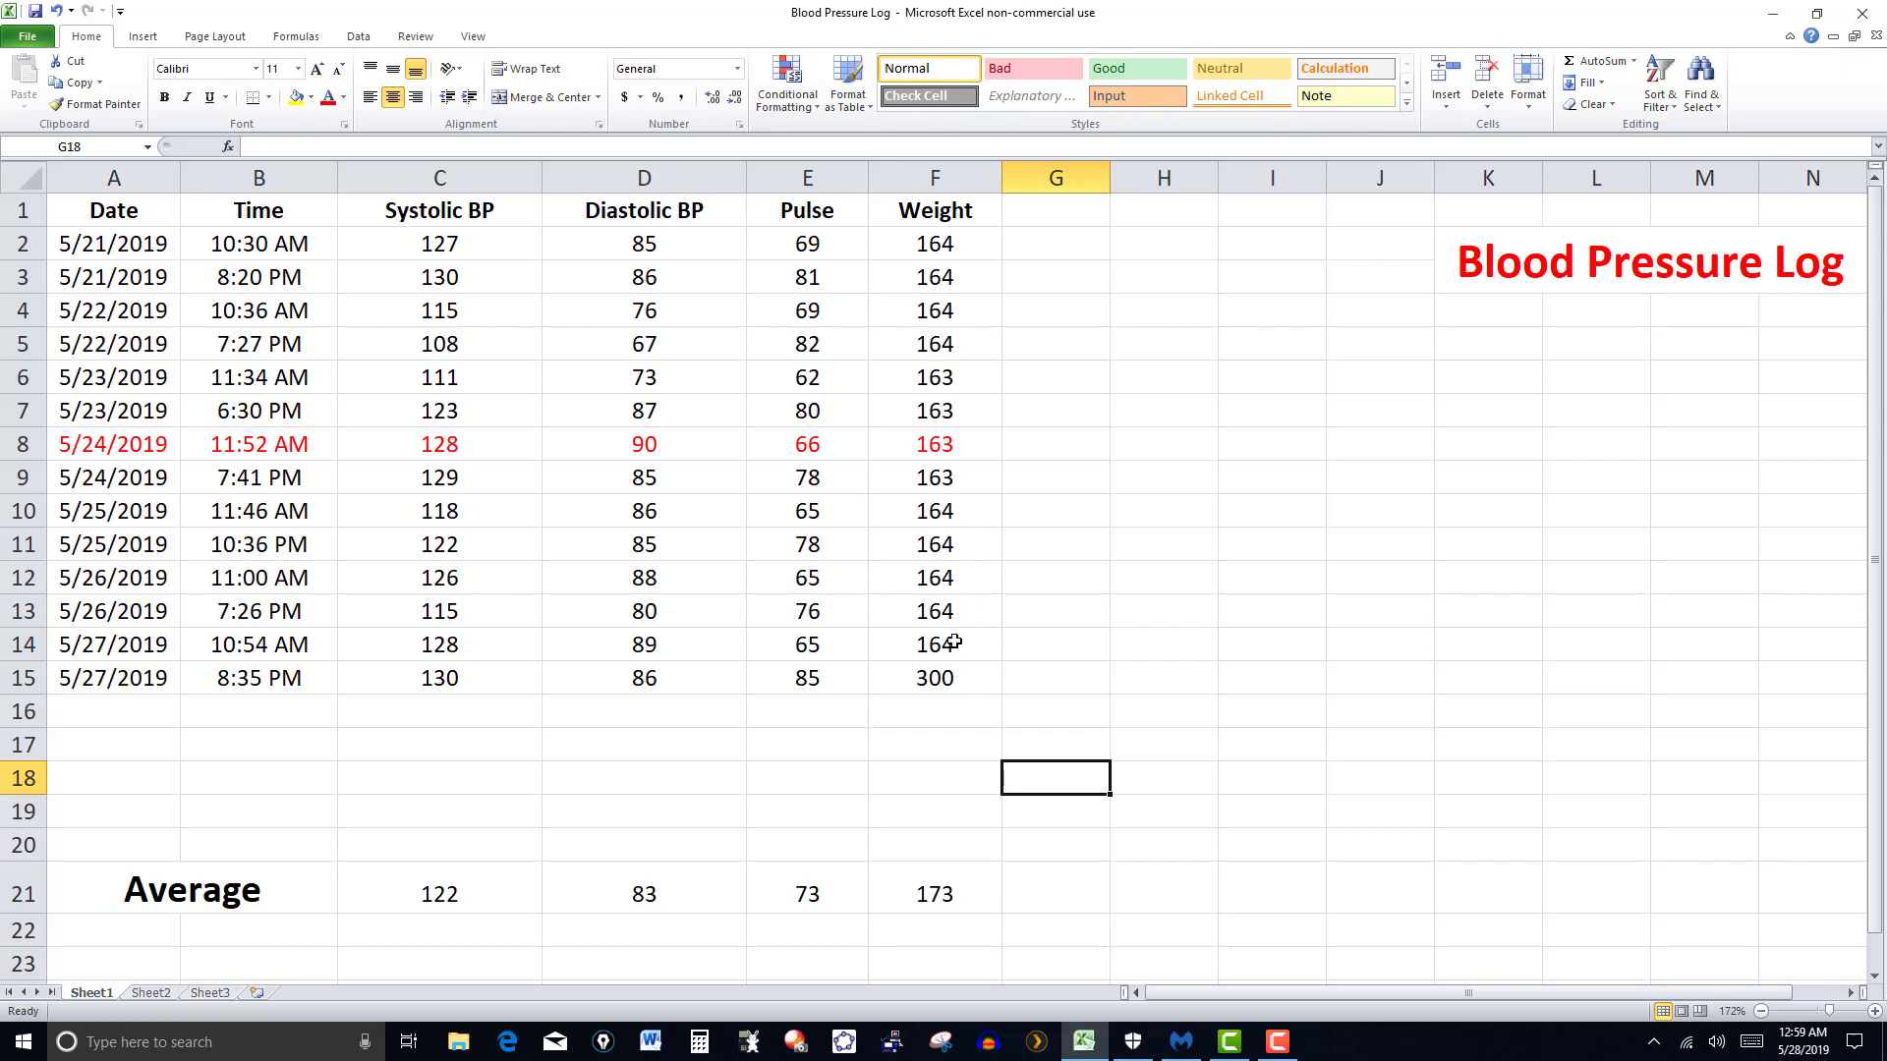
left_click(947, 678)
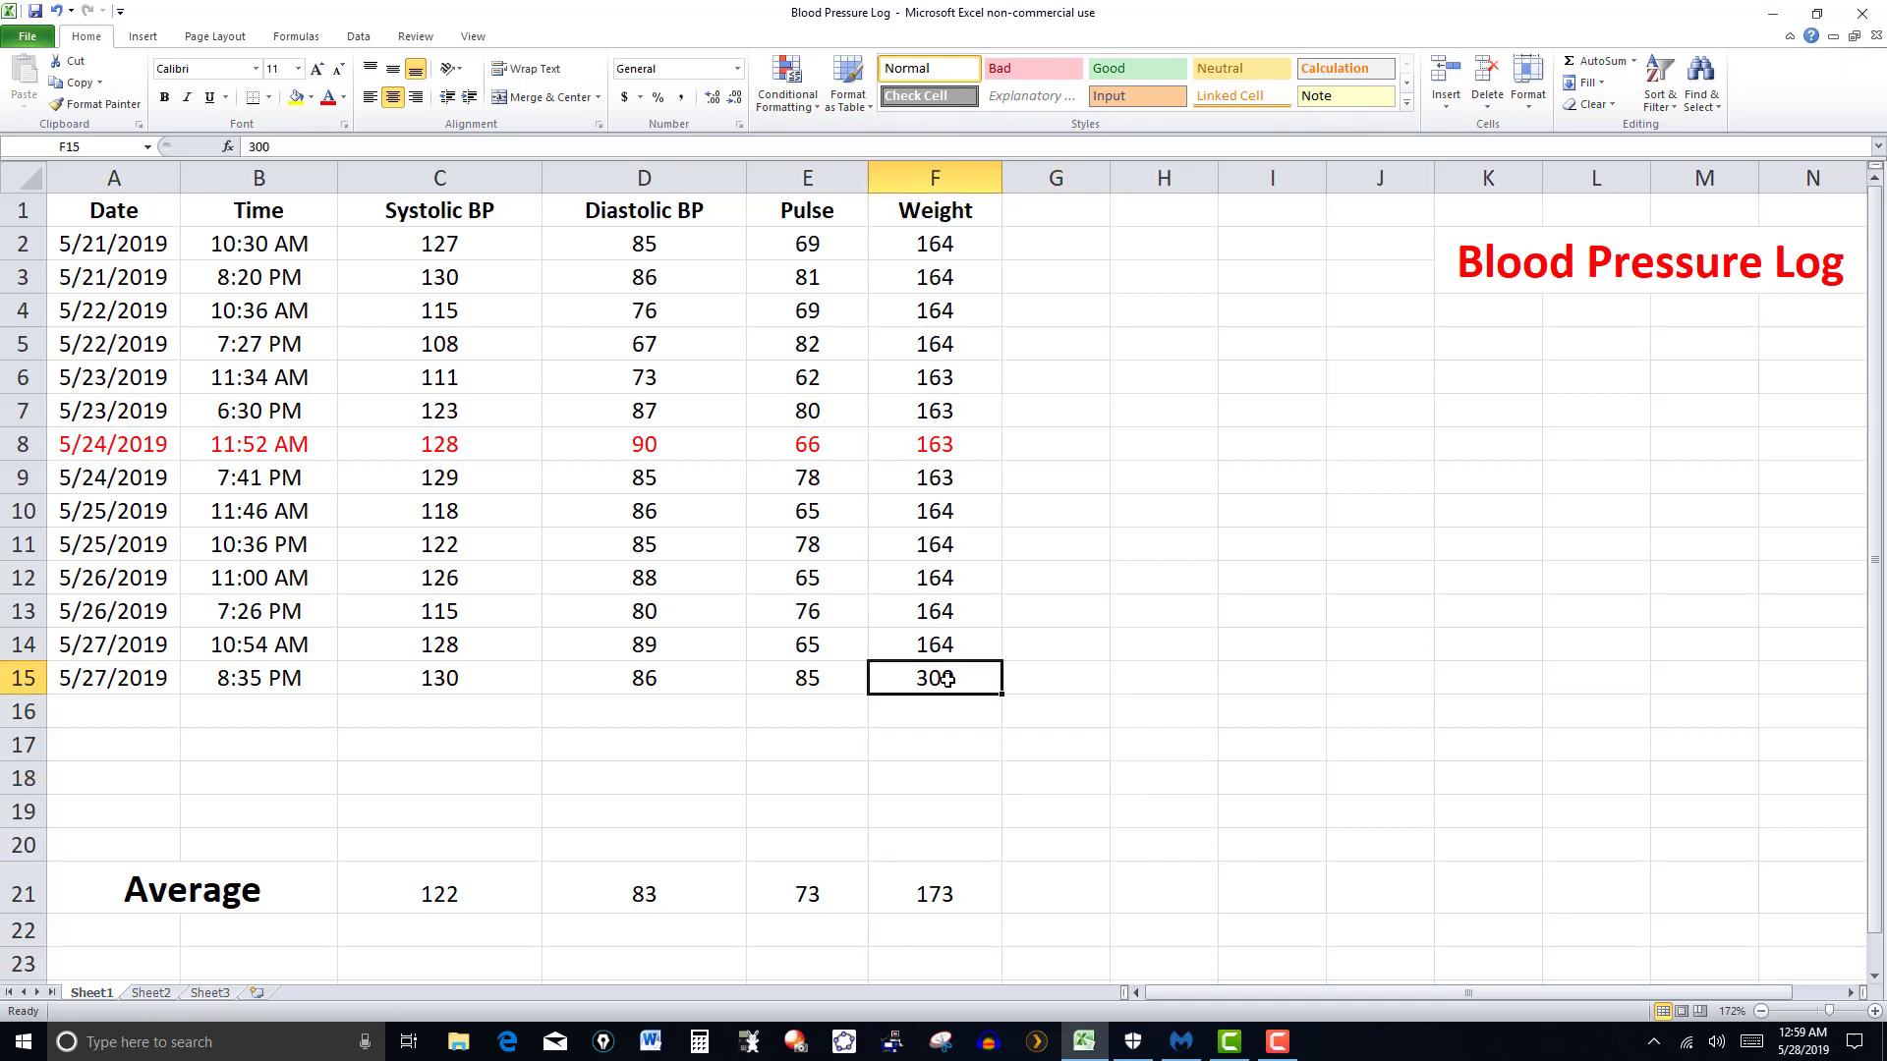
type("1")
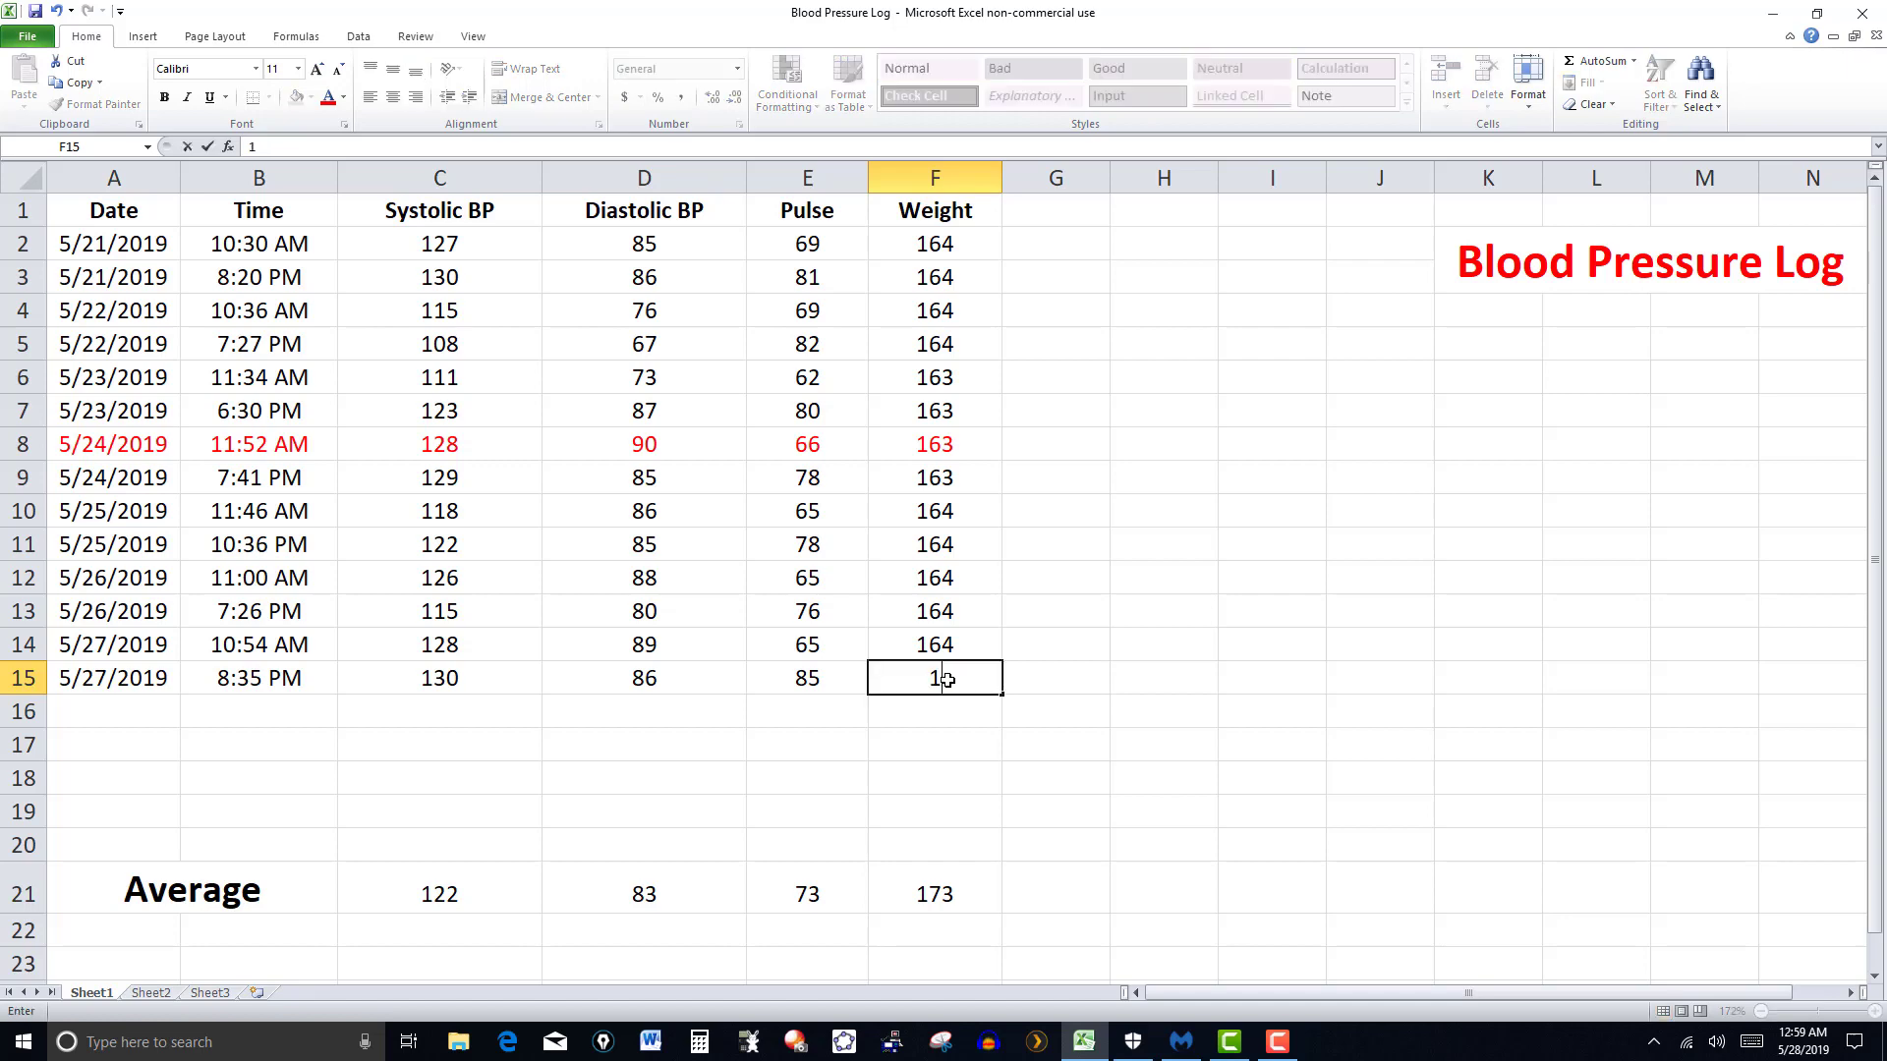
type("64")
left_click(952, 737)
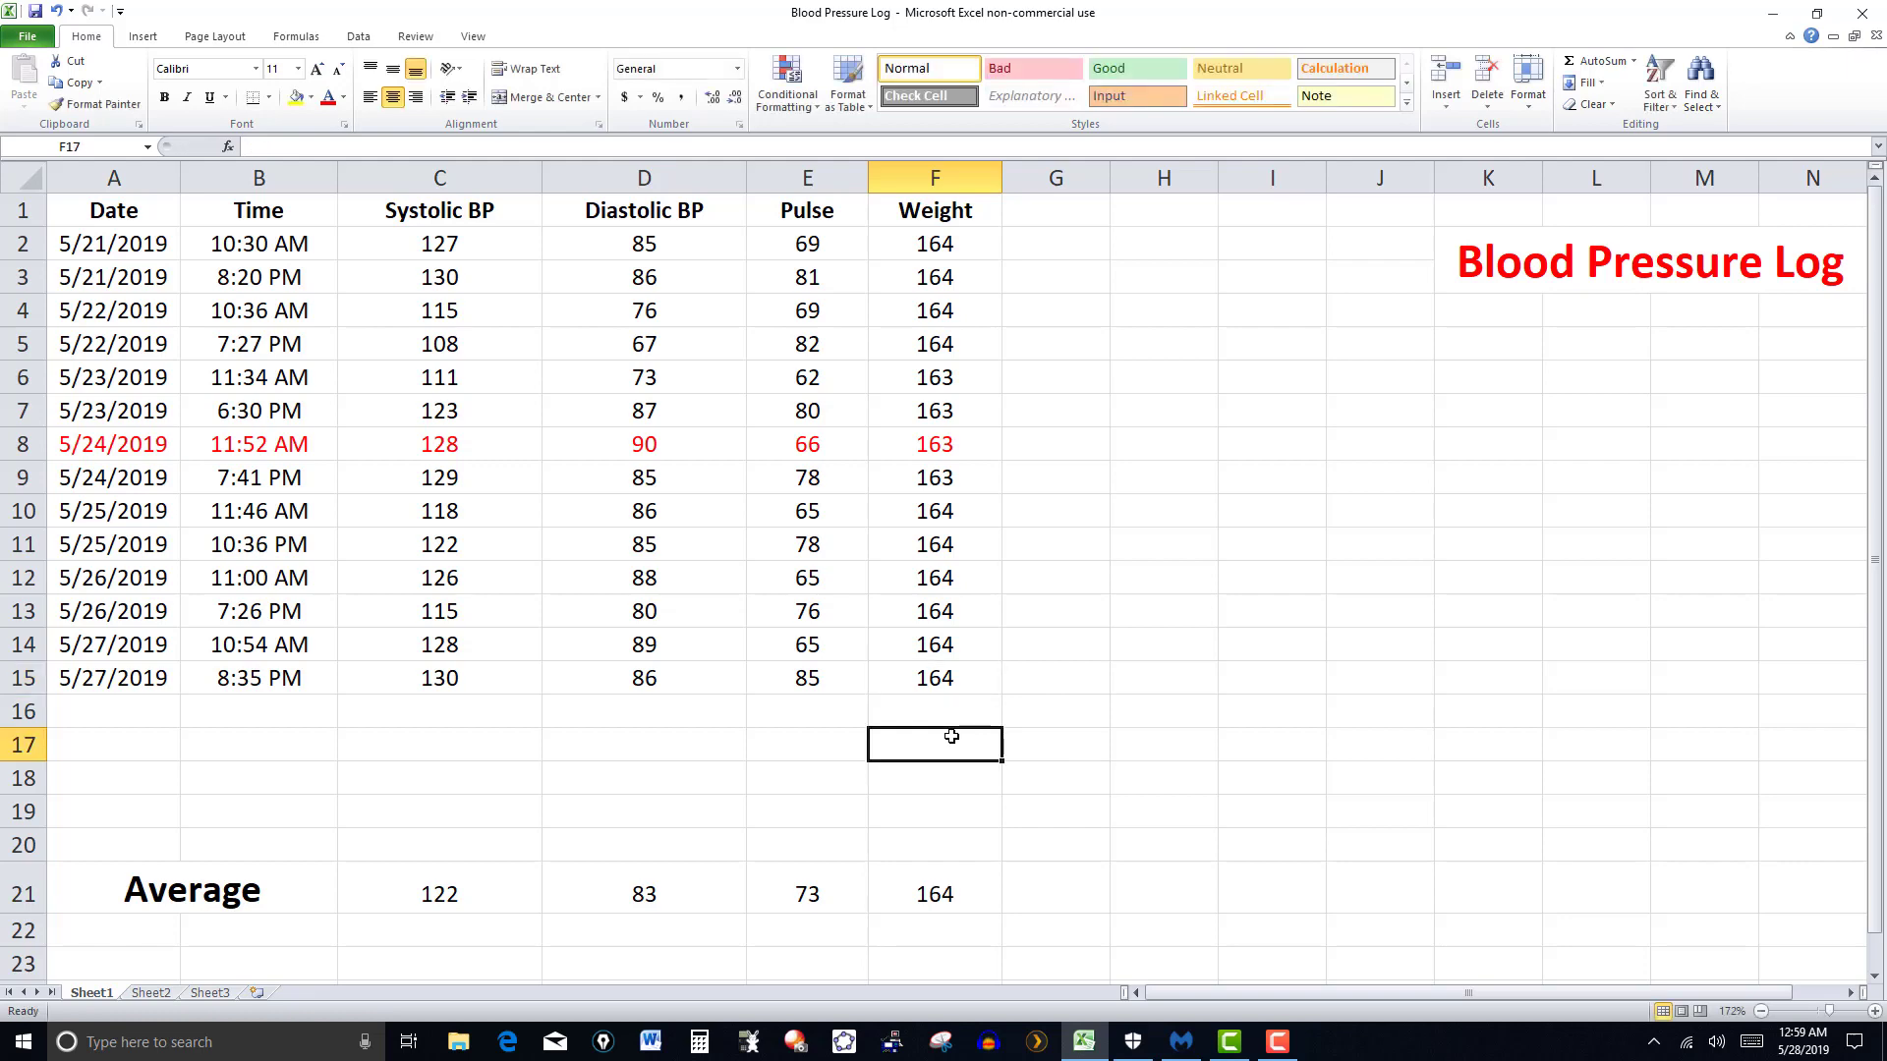